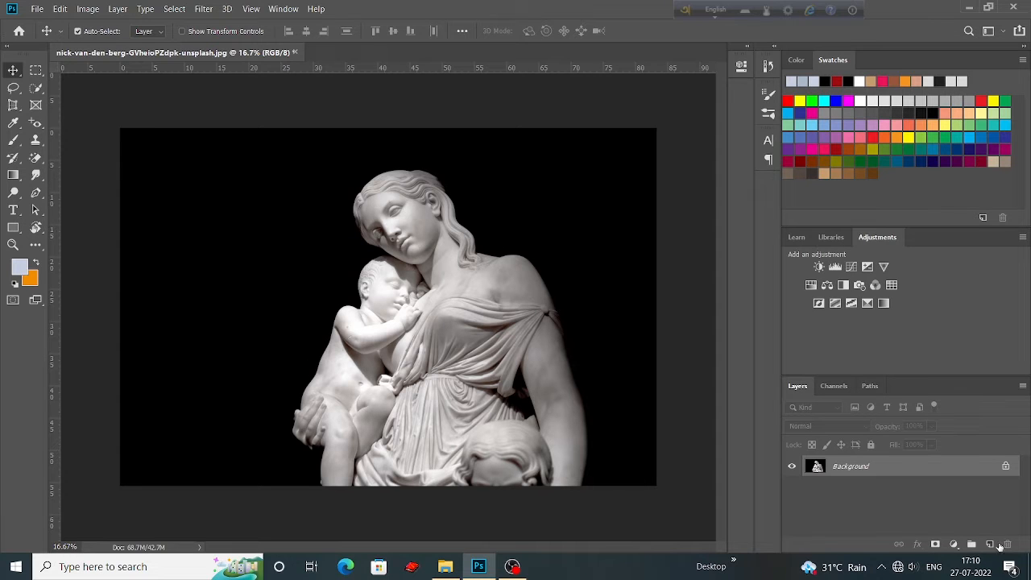
Step: Duplicate the Background layer, keeping the name Background copy
right_click(943, 469)
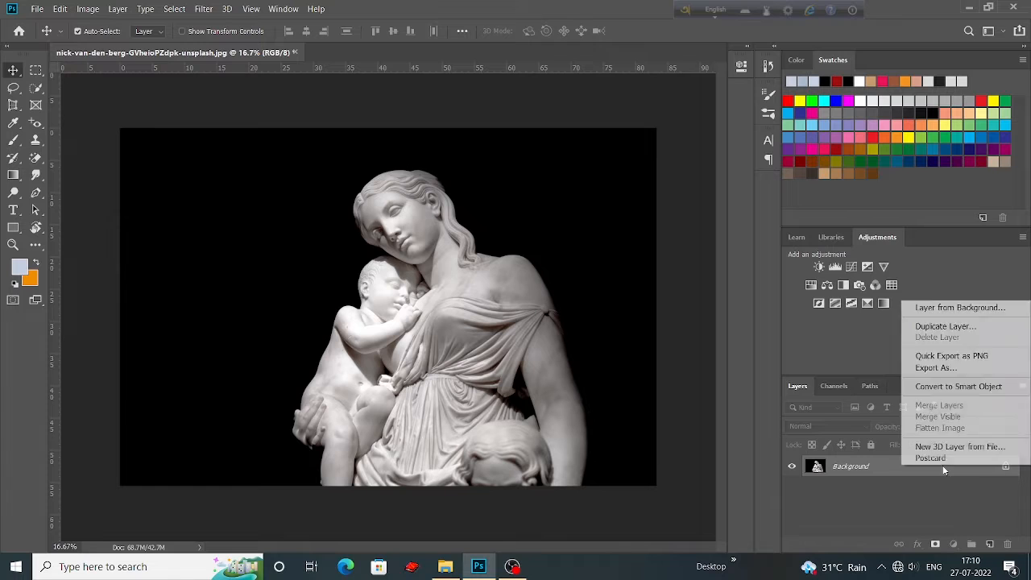
left_click(941, 326)
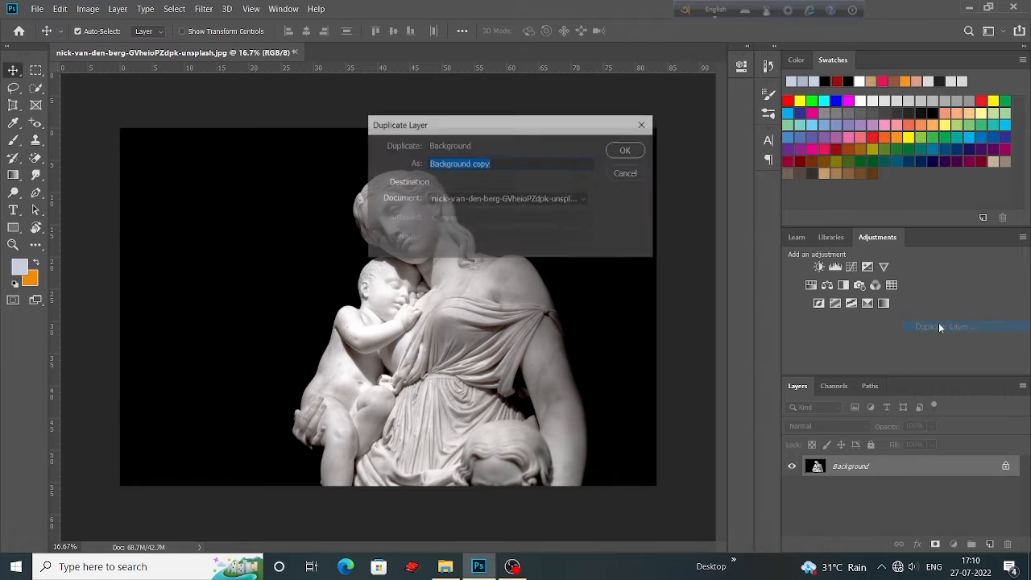
left_click(628, 151)
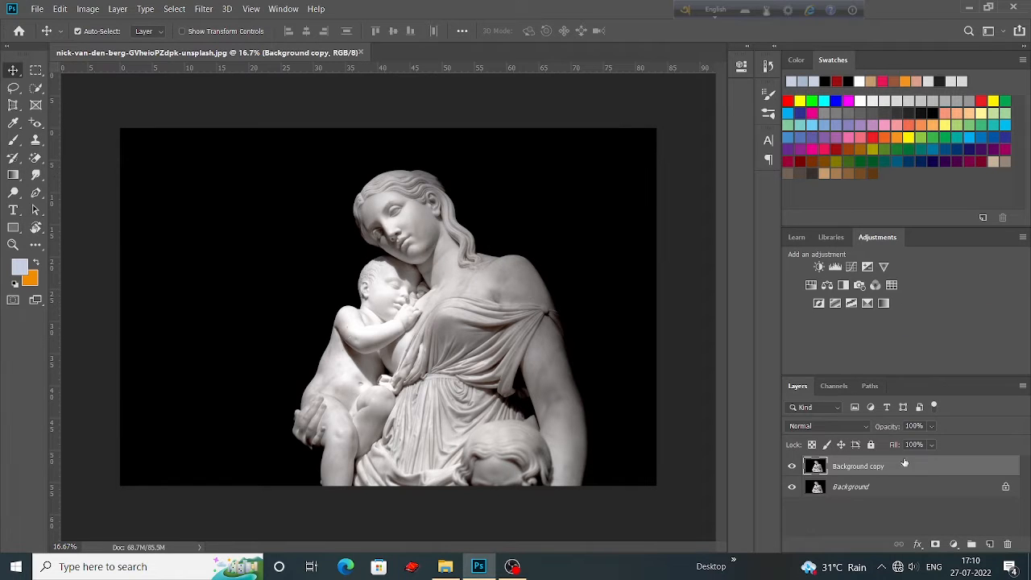
Step: Start a Pen tool path at the image's bottom edge on the outer side of the child's leg
left_click(35, 193)
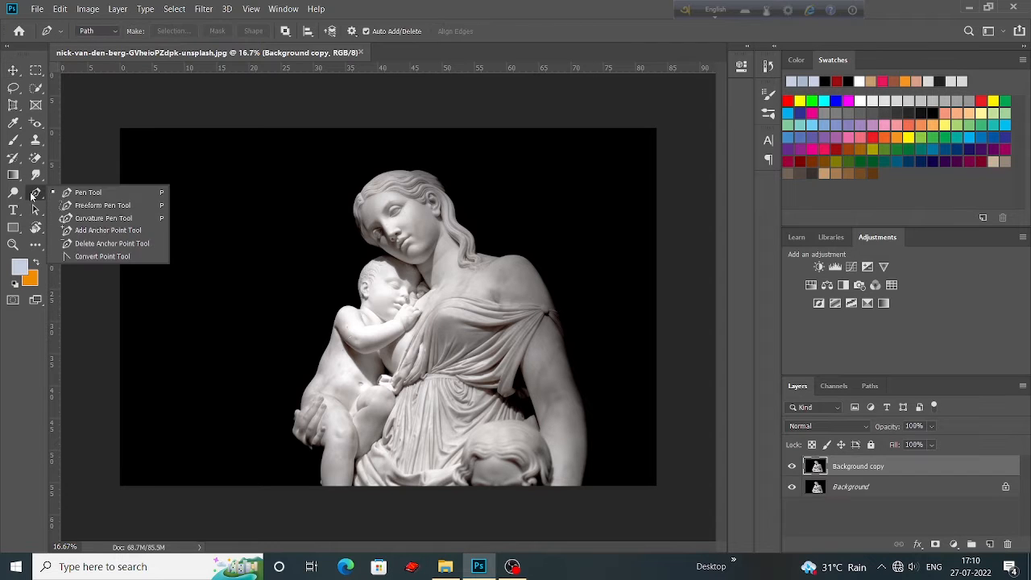
left_click(148, 194)
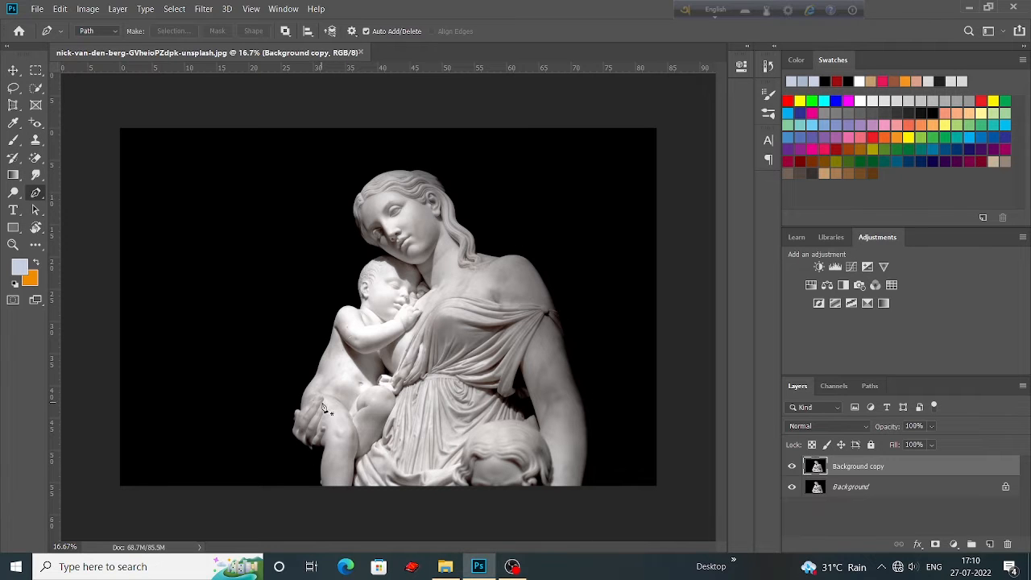
key("ctrl+plus")
scroll(460, 294, "down", 4)
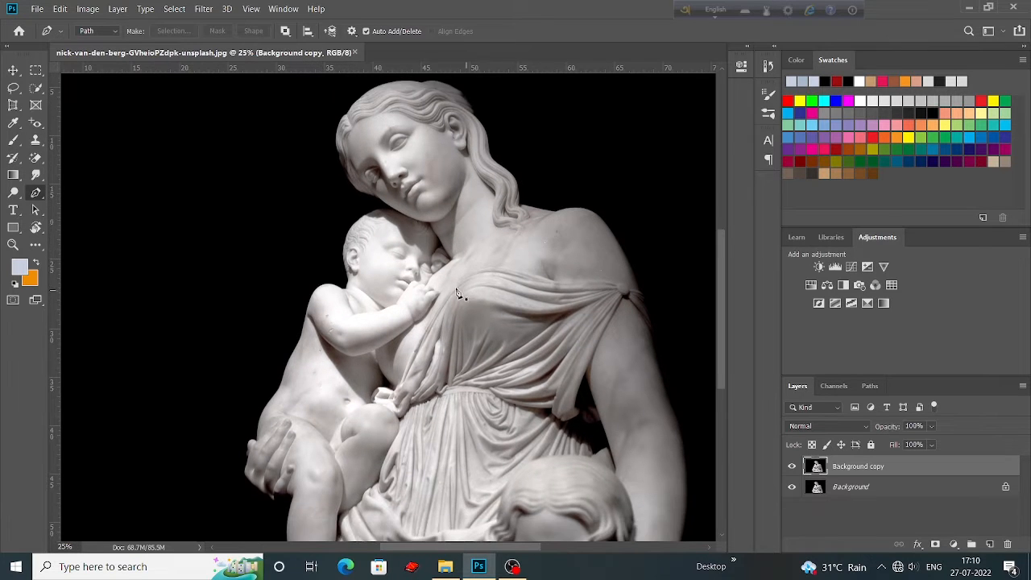
scroll(346, 256, "down", 1)
left_click_drag(291, 403, 348, 408)
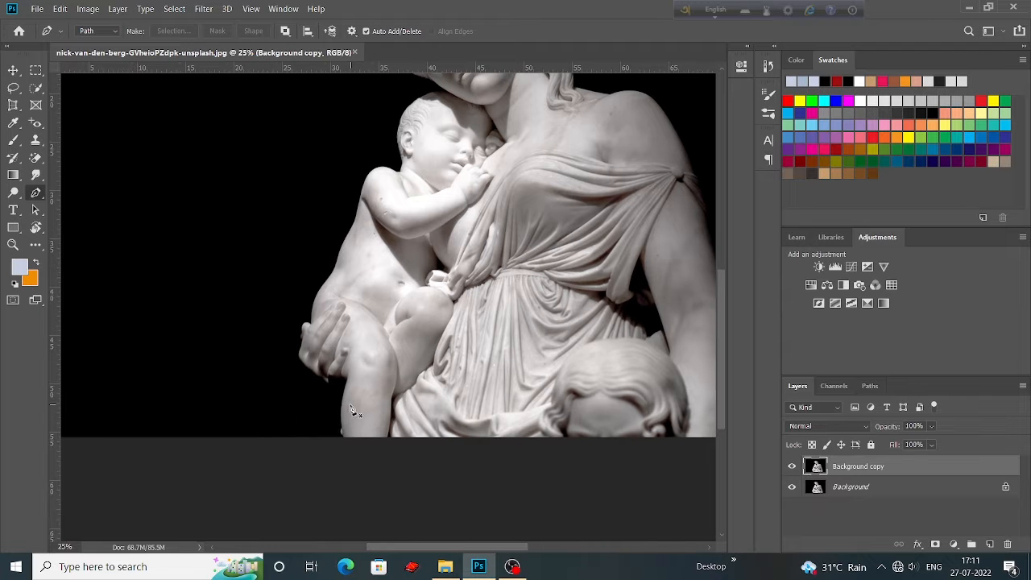
key("ctrl+plus")
key("ctrl+plus")
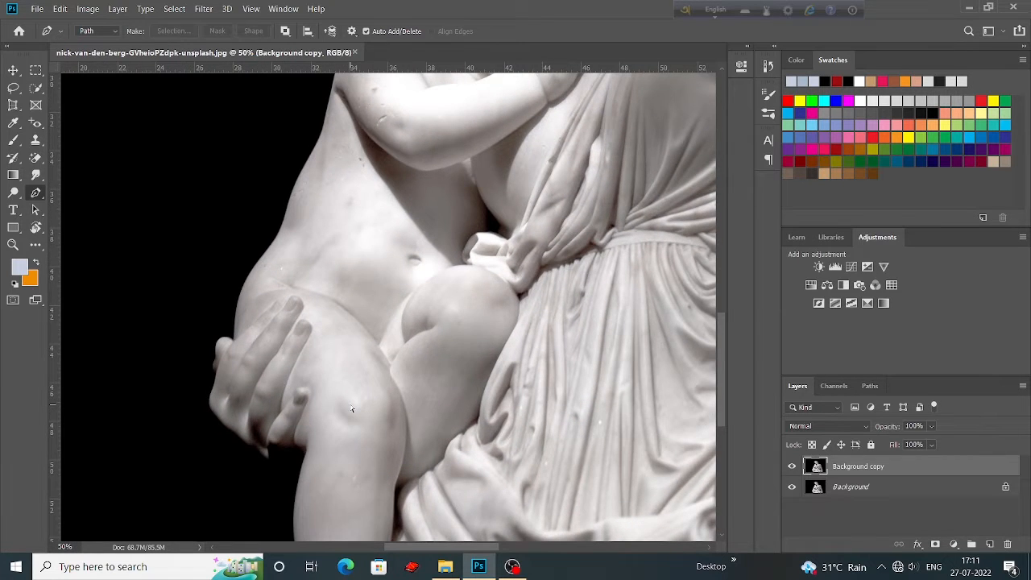
key("ctrl+plus")
scroll(287, 330, "down", 3)
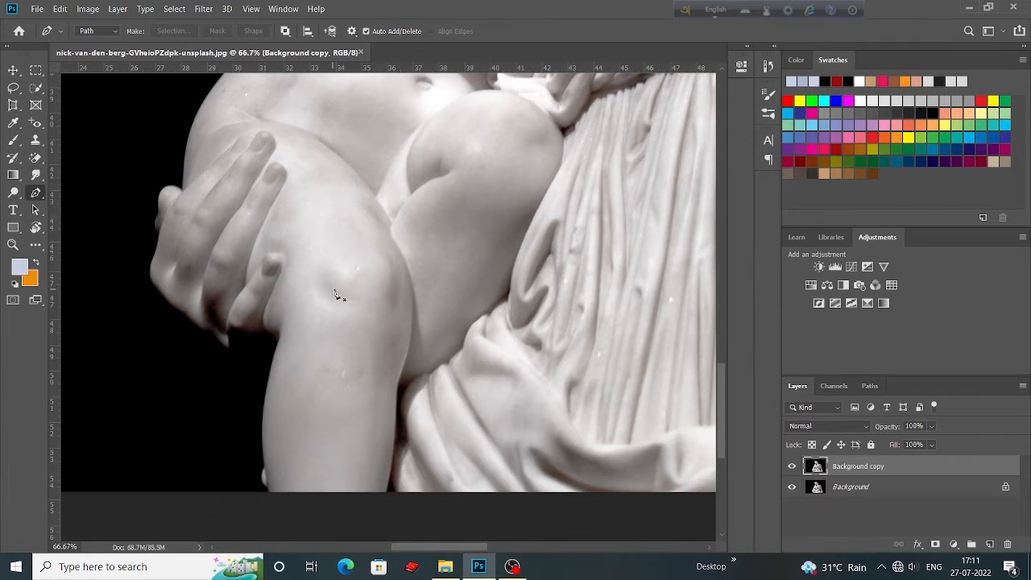
scroll(314, 378, "down", 1)
scroll(315, 379, "left", 1)
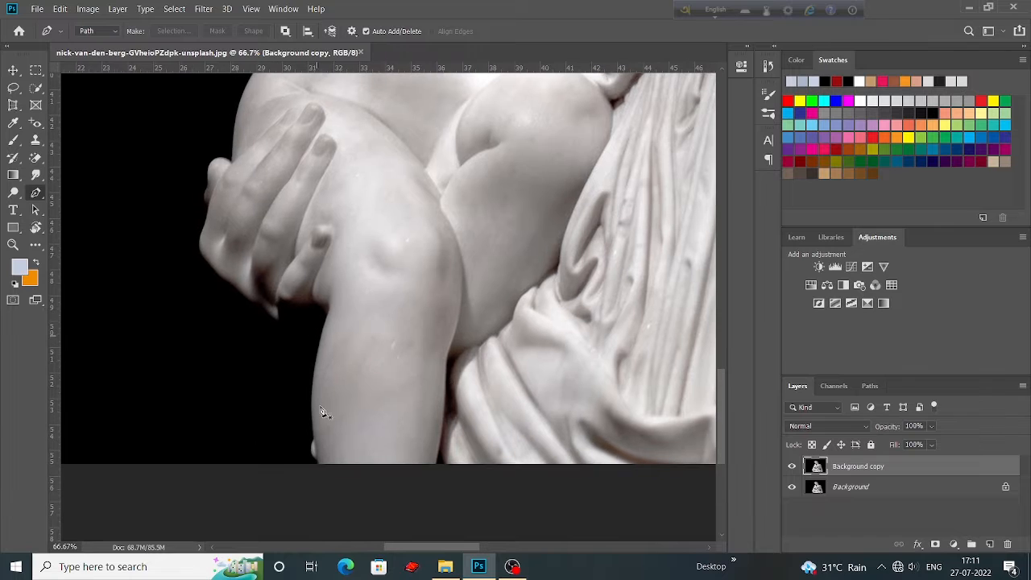
left_click(317, 461)
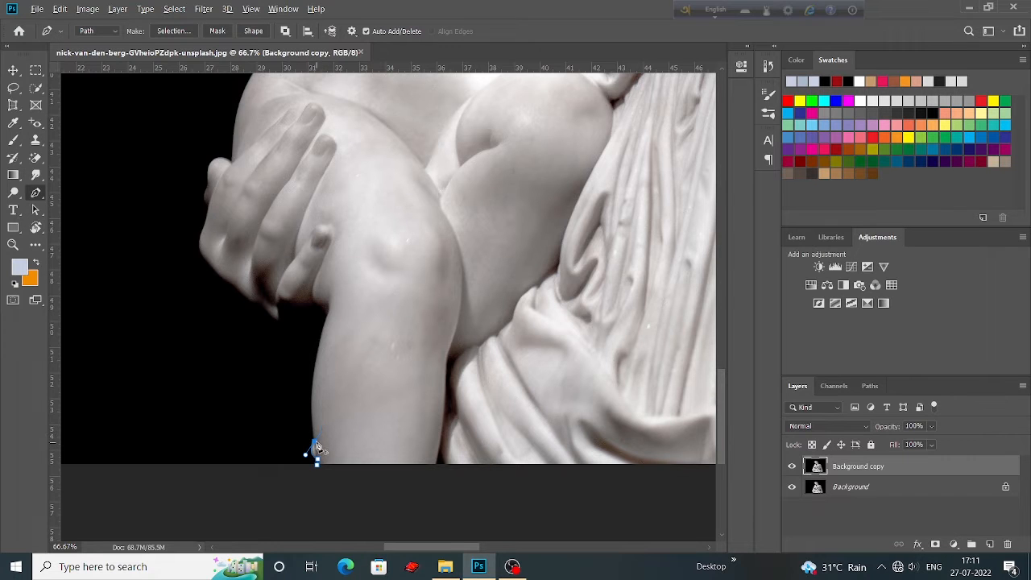
Step: Continue the path up the outer edge of the child's leg to the underside of the supporting hand
key("ctrl+plus")
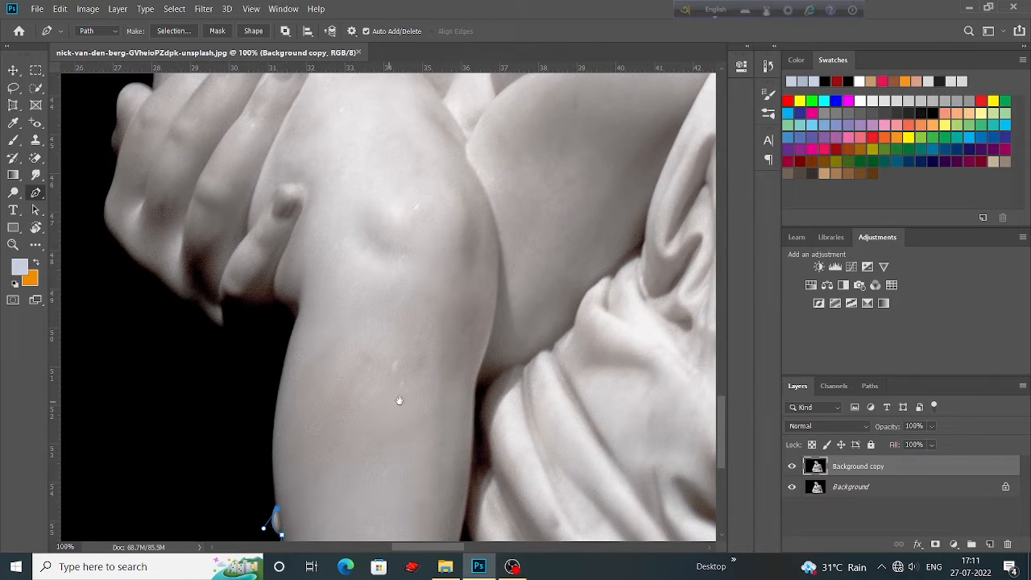
left_click_drag(396, 401, 461, 387)
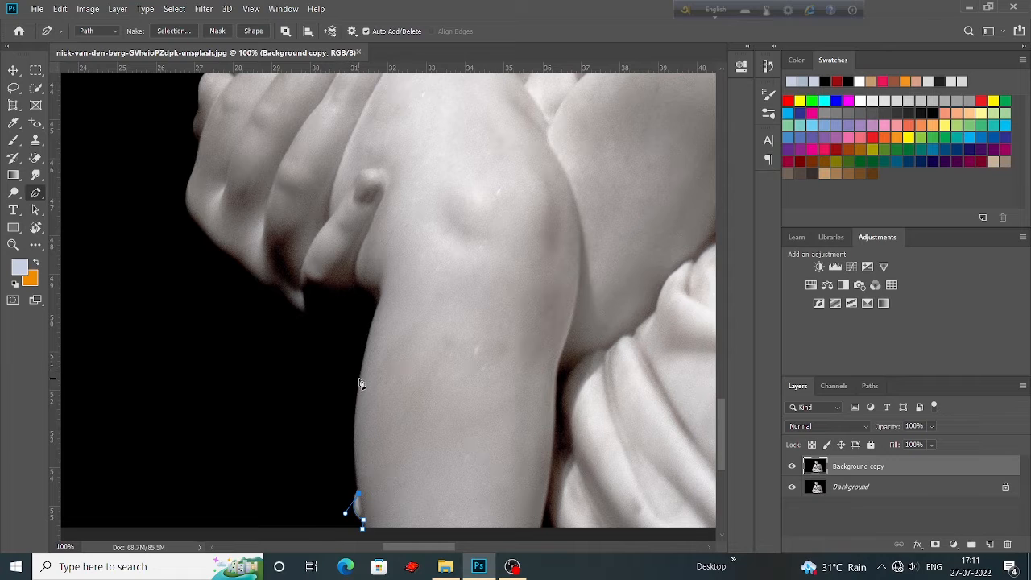
left_click_drag(371, 355, 373, 312)
scroll(362, 372, "up", 2)
left_click(377, 331)
scroll(367, 342, "up", 3)
left_click(363, 342)
scroll(359, 344, "up", 1)
left_click(356, 347)
scroll(346, 351, "down", 1)
Step: Trace the path along the lower outer edge of the supporting hand, following its knuckles
left_click_drag(309, 369, 192, 322)
scroll(282, 351, "up", 2)
left_click(284, 366)
scroll(232, 342, "up", 2)
left_click(225, 350)
scroll(213, 343, "up", 1)
scroll(192, 321, "up", 1)
left_click_drag(187, 318, 193, 301)
Step: Carry the path up the hand's side and around the outermost fingertip to the child's hip
key("ctrl+plus")
left_click_drag(315, 381, 478, 285)
left_click(391, 341)
left_click(390, 330)
scroll(387, 314, "up", 1)
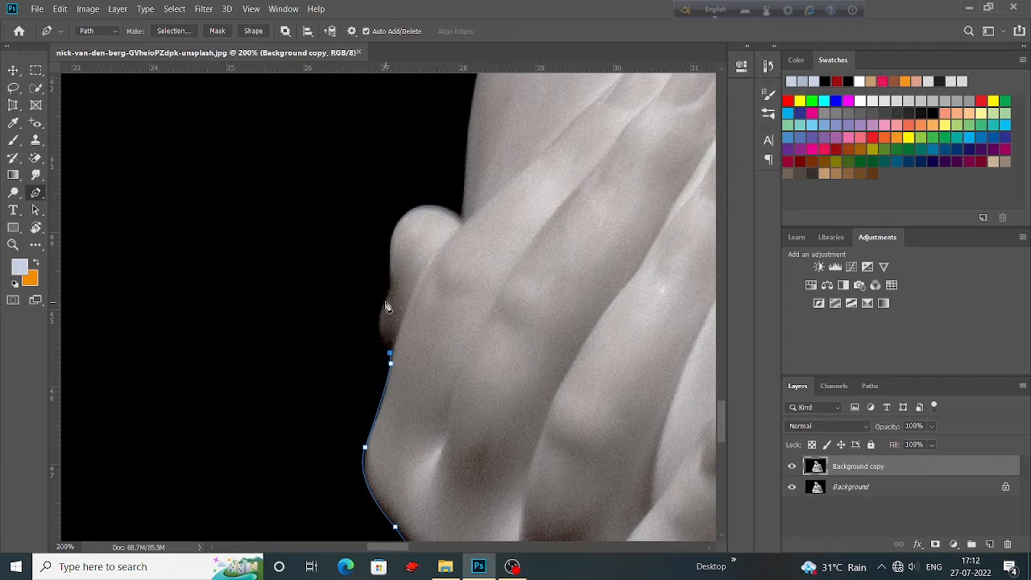
left_click_drag(384, 300, 471, 266)
scroll(395, 274, "up", 1)
scroll(389, 282, "up", 1)
scroll(454, 261, "down", 1)
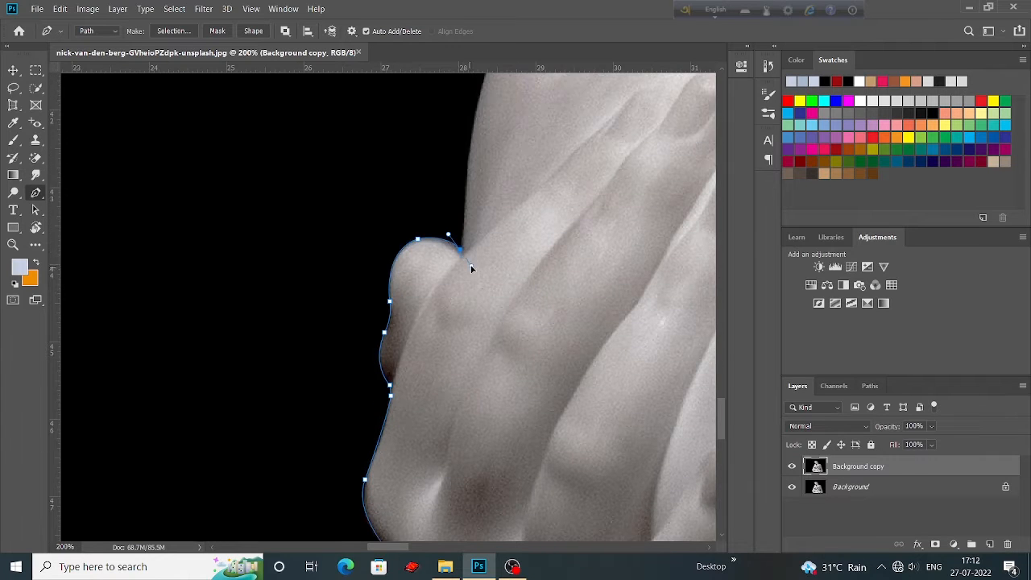
Step: Trace the curve of the child's hip above the hand, undoing one misplaced anchor point
left_click_drag(485, 105, 451, 276)
mouse_move(462, 231)
left_mouse_down()
mouse_move(447, 270)
mouse_move(470, 214)
left_mouse_up()
key("ctrl+z")
left_click_drag(554, 76, 479, 216)
left_click_drag(500, 110, 467, 287)
left_click_drag(467, 288, 478, 217)
left_click(467, 288, "alt")
Step: Continue the path up the child's back to just below the armpit
left_click_drag(546, 98, 401, 346)
left_click_drag(401, 346, 432, 307)
left_click_drag(468, 180, 457, 306)
left_click_drag(457, 306, 454, 256)
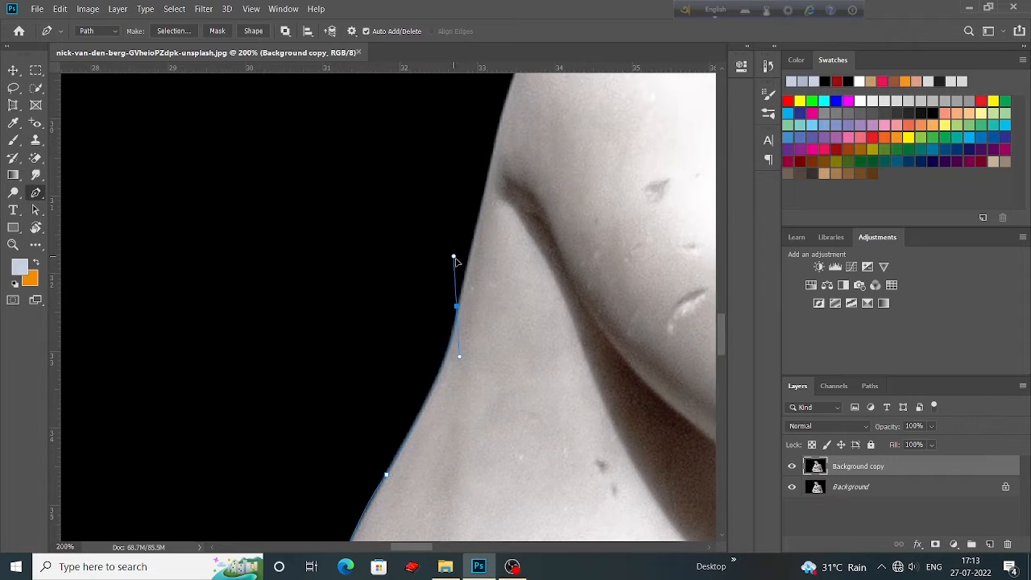
left_click(457, 306, "alt")
Step: Trace the path up the child's upper arm and over the shoulder to the base of the neck
left_click_drag(499, 124, 443, 296)
left_click_drag(443, 295, 461, 241)
left_click(444, 295, "alt")
left_click_drag(612, 133, 633, 249)
left_click(502, 247, "alt")
left_click_drag(608, 290, 470, 304)
left_click(442, 270, "alt")
left_click(471, 271)
Step: Outline the child's nape and the back of the head alongside the ear
left_click_drag(490, 209, 496, 408)
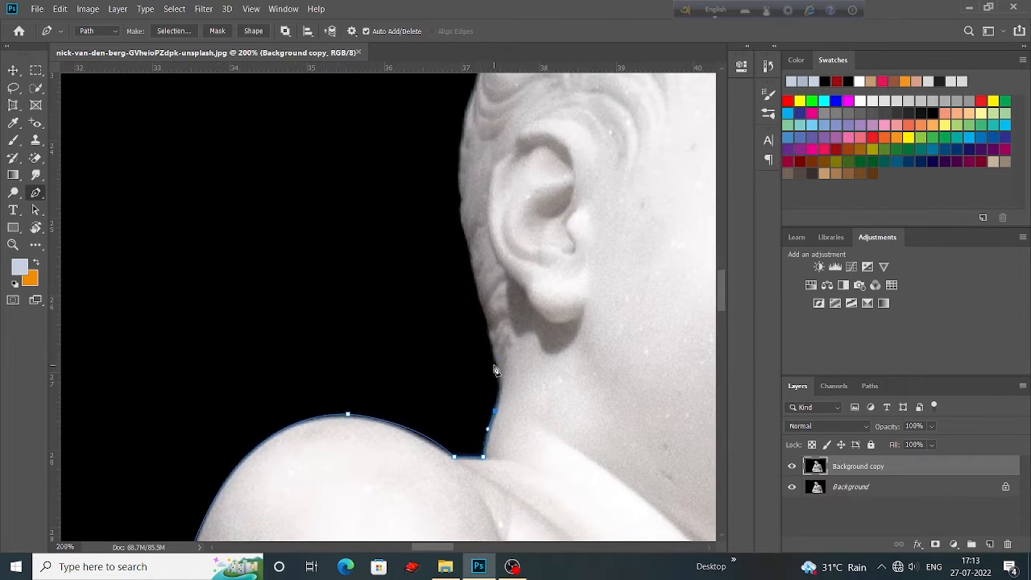
left_click_drag(494, 362, 488, 336)
left_click_drag(483, 303, 533, 474)
left_click(541, 389)
left_click(533, 427)
left_click(522, 433)
left_click_drag(512, 378, 517, 363)
left_click_drag(517, 349, 513, 388)
left_click(516, 332, "alt")
Step: Trace the path over the child's hair to where the head meets the woman's jaw
left_click_drag(517, 331, 460, 470)
left_click(472, 426)
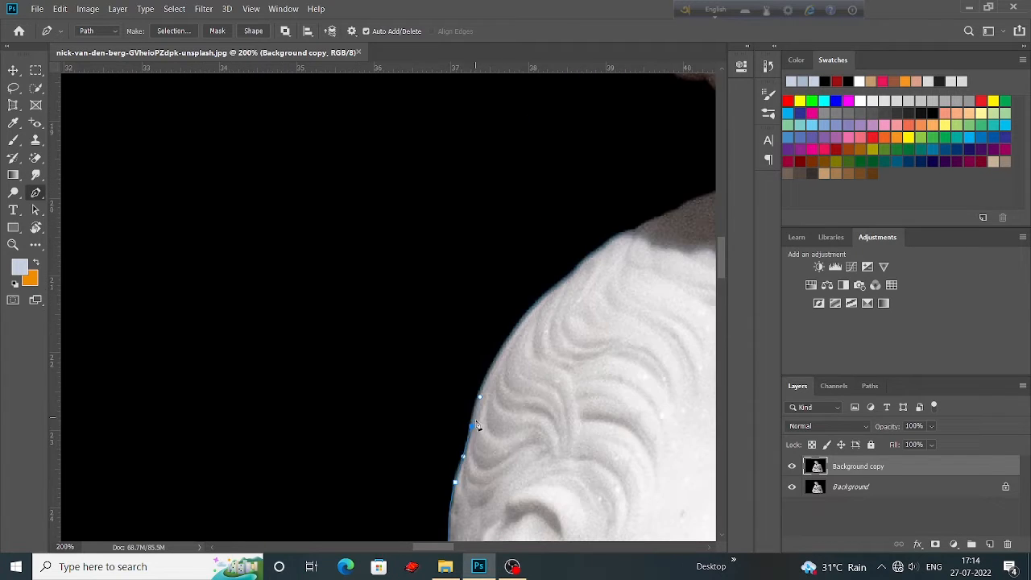
left_click_drag(471, 426, 417, 518)
mouse_move(478, 398)
left_mouse_down()
mouse_move(529, 347)
mouse_move(371, 464)
mouse_move(468, 383)
left_mouse_up()
left_click(478, 398, "alt")
left_click_drag(448, 396, 245, 410)
left_click_drag(377, 356, 414, 357)
Step: Continue the path along the woman's jaw and lower cheek with short curved segments
left_click_drag(468, 362, 417, 381)
left_click_drag(435, 378, 391, 400)
left_click(380, 391)
left_click_drag(272, 313, 387, 326)
left_click_drag(351, 325, 451, 328)
left_click(462, 348, "alt")
left_click_drag(427, 348, 449, 358)
left_click(463, 354, "alt")
left_click_drag(462, 354, 486, 352)
left_click_drag(465, 350, 491, 360)
left_click_drag(474, 362, 550, 414)
Step: Trace the side of the woman's face upward toward the hairline
left_click_drag(504, 341, 469, 269)
left_click_drag(469, 317, 523, 394)
left_click_drag(513, 326, 505, 292)
left_click(513, 326, "alt")
left_click_drag(505, 345, 537, 421)
left_click_drag(508, 292, 480, 240)
Step: Outline the hair beside the woman's forehead up to the notch where the crown begins
left_click_drag(487, 137, 506, 401)
left_click_drag(529, 285, 587, 166)
left_click(529, 285, "alt")
left_click_drag(548, 259, 472, 326)
left_click_drag(507, 294, 540, 283)
left_click(507, 294, "alt")
Step: Trace the path over the crown of the woman's hair to the dip at the top of the head
left_click_drag(520, 279, 219, 442)
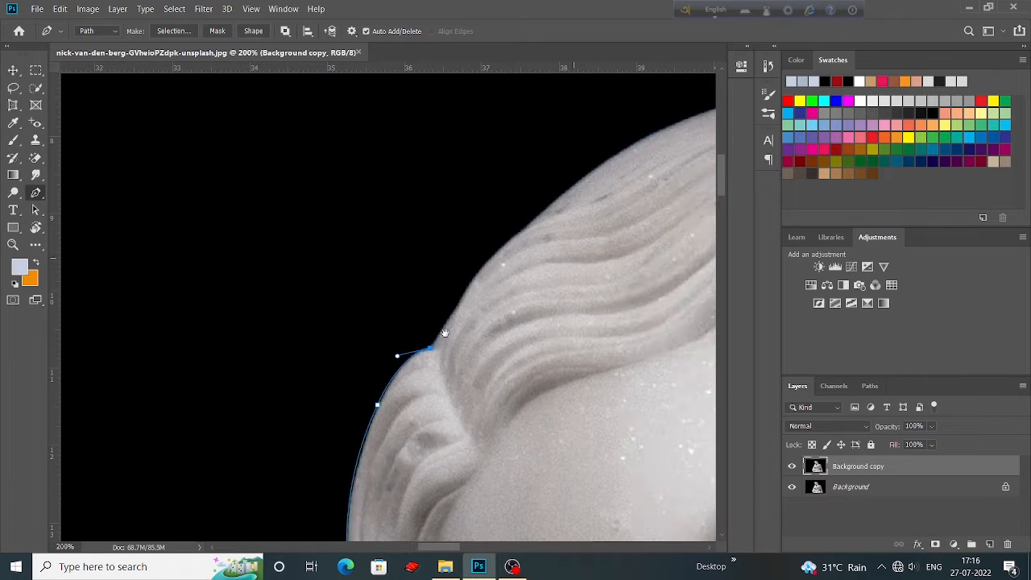
left_click_drag(306, 333, 107, 411)
left_click(306, 334, "alt")
left_click(304, 296, "alt")
left_click_drag(305, 296, 218, 320)
left_click_drag(504, 309, 655, 357)
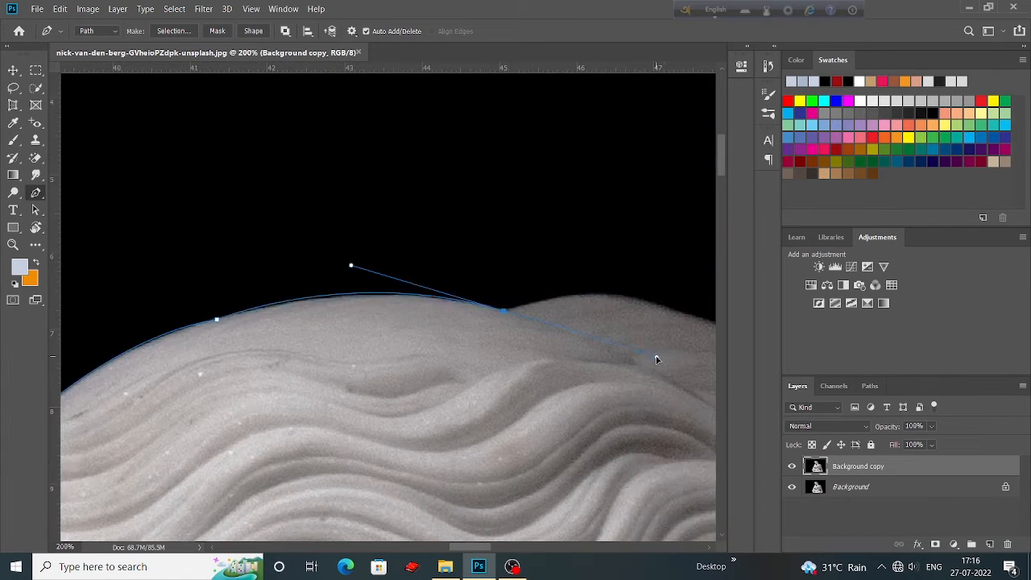
left_click(504, 309, "alt")
Step: Continue the path over the back of the woman's head, following the hair's bumps downward
left_click_drag(527, 353, 131, 329)
left_click_drag(310, 295, 428, 348)
left_click(311, 295, "alt")
left_click_drag(347, 322, 265, 268)
left_click(347, 300)
left_click(385, 351)
left_click_drag(405, 406, 324, 333)
left_click_drag(362, 355, 332, 294)
left_click(361, 354, "alt")
Step: Trace the outer edge of the woman's long hair down past the neck bend
left_click_drag(331, 310, 358, 332)
left_click(330, 311, "alt")
left_click_drag(420, 301, 434, 363)
left_click(421, 301, "alt")
left_click_drag(448, 457, 444, 396)
left_click(439, 306, "alt")
left_click_drag(575, 467, 575, 392)
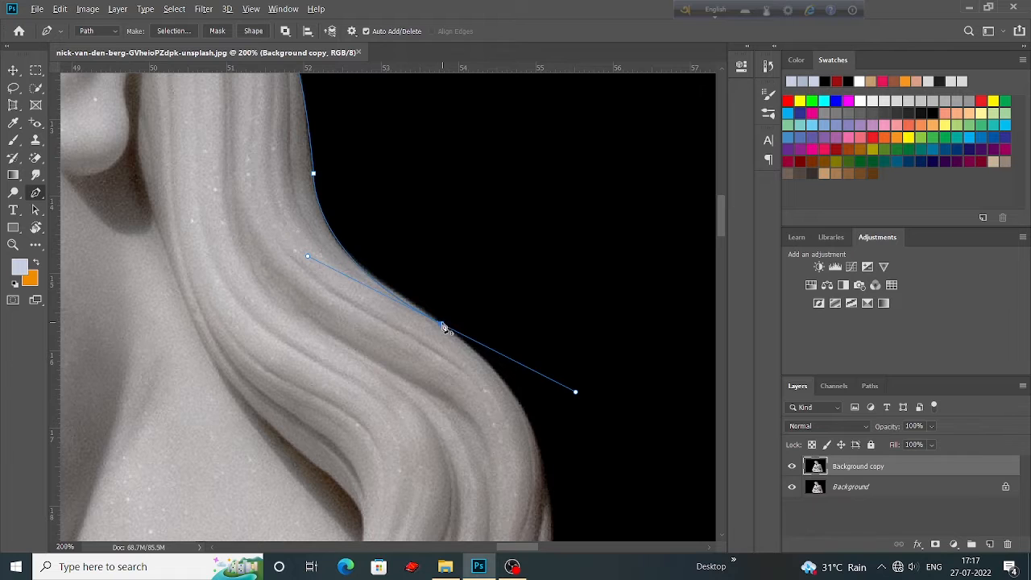
left_click(442, 324, "alt")
Step: Follow the last lock of hair down to the shoulder and turn the path onto the shoulder line
left_click_drag(547, 488, 433, 314)
left_click_drag(433, 313, 447, 435)
left_click(432, 314, "alt")
left_click_drag(416, 400, 359, 373)
left_click(364, 311, "alt")
left_click_drag(396, 325, 316, 311)
left_click(316, 311)
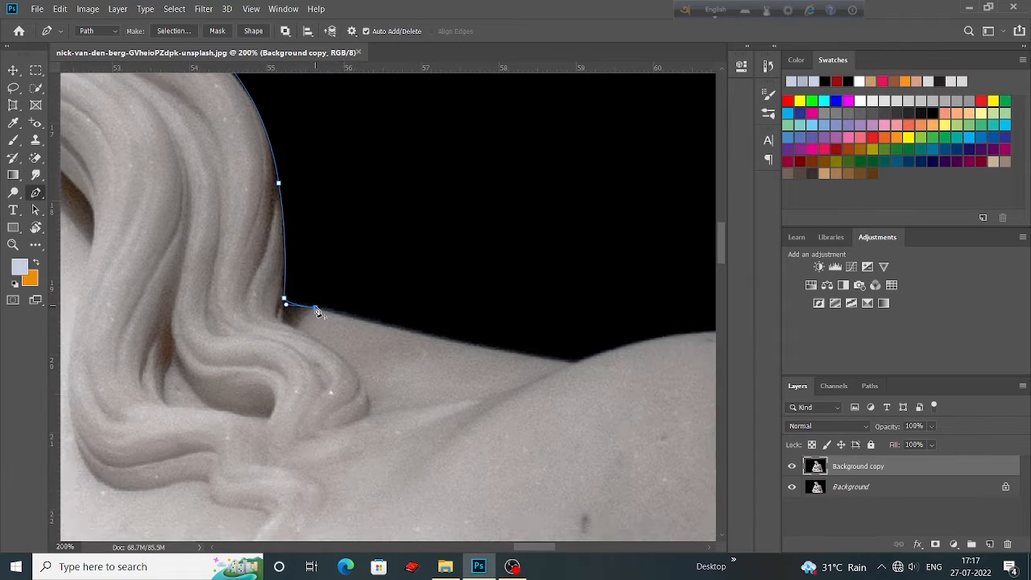
Step: Trace the woman's shoulder slope and rounded shoulder down to the upper arm
left_click_drag(577, 368, 395, 351)
left_click_drag(395, 352, 430, 350)
left_click(394, 352, "alt")
left_click_drag(691, 352, 497, 344)
left_click_drag(409, 359, 242, 145)
left_click_drag(432, 327, 529, 557)
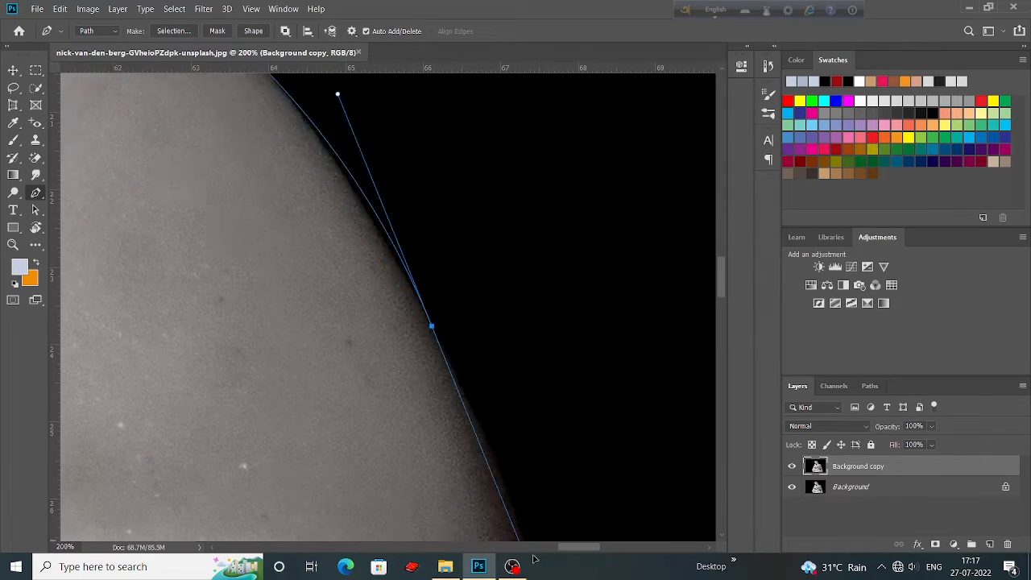
left_click(432, 327, "alt")
left_click_drag(422, 461, 309, 166)
left_click_drag(442, 336, 463, 437)
left_click(442, 336, "alt")
Step: Follow the edge of the draped fabric folds on the woman's upper arm with closely spaced anchor points
key("ctrl+minus")
scroll(431, 277, "down", 2)
left_click_drag(431, 277, 434, 285)
mouse_move(433, 295)
left_mouse_down()
mouse_move(443, 306)
mouse_move(451, 295)
left_mouse_up()
scroll(439, 303, "down", 3)
left_click(442, 296)
left_click(456, 294)
scroll(458, 295, "down", 1)
scroll(458, 296, "down", 1)
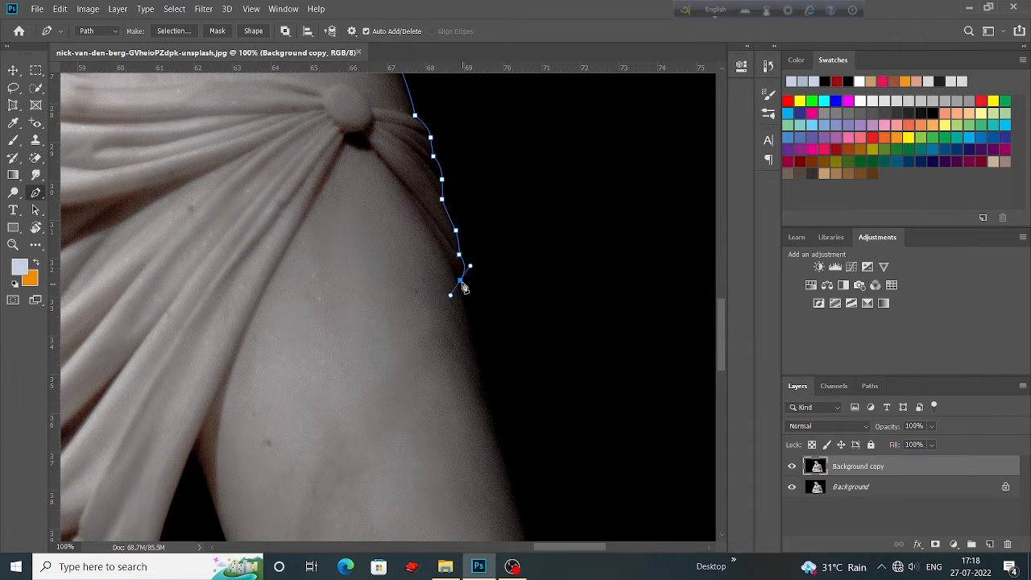
Step: Trace the outer edge of the woman's bare upper arm down to the elbow with long curved path segments
scroll(462, 285, "down", 4)
left_click_drag(511, 347, 533, 402)
left_click(511, 347, "alt")
scroll(511, 347, "down", 5)
scroll(599, 391, "down", 5)
left_click_drag(563, 320, 605, 520)
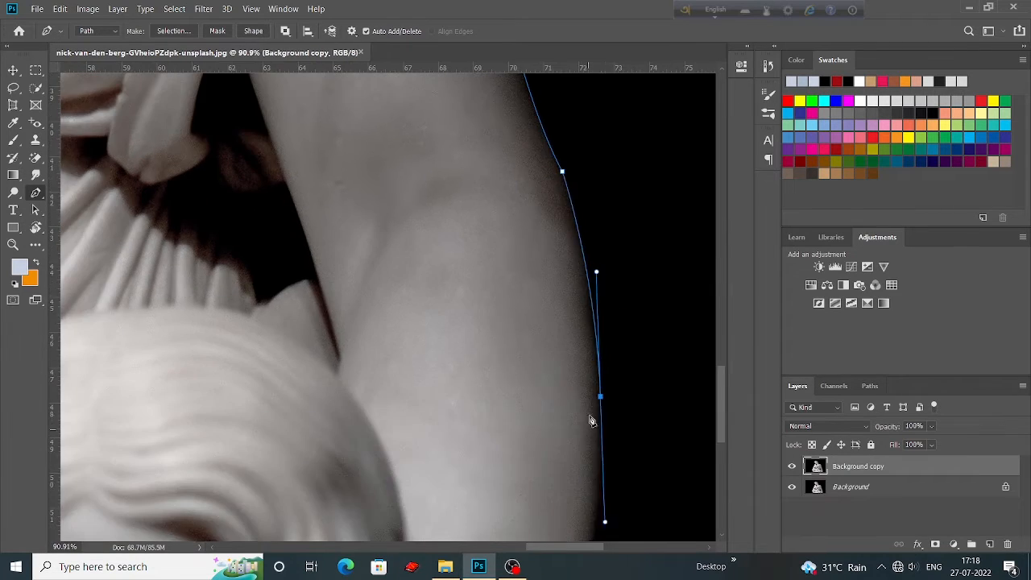
left_click(601, 396, "alt")
Step: Continue the path along the woman's lower arm to the bottom edge of the image
scroll(592, 421, "down", 8)
left_click_drag(566, 444, 546, 387)
scroll(548, 373, "up", 5)
key("ctrl+z")
left_click_drag(577, 346, 552, 418)
left_click(578, 345, "alt")
left_click(569, 394)
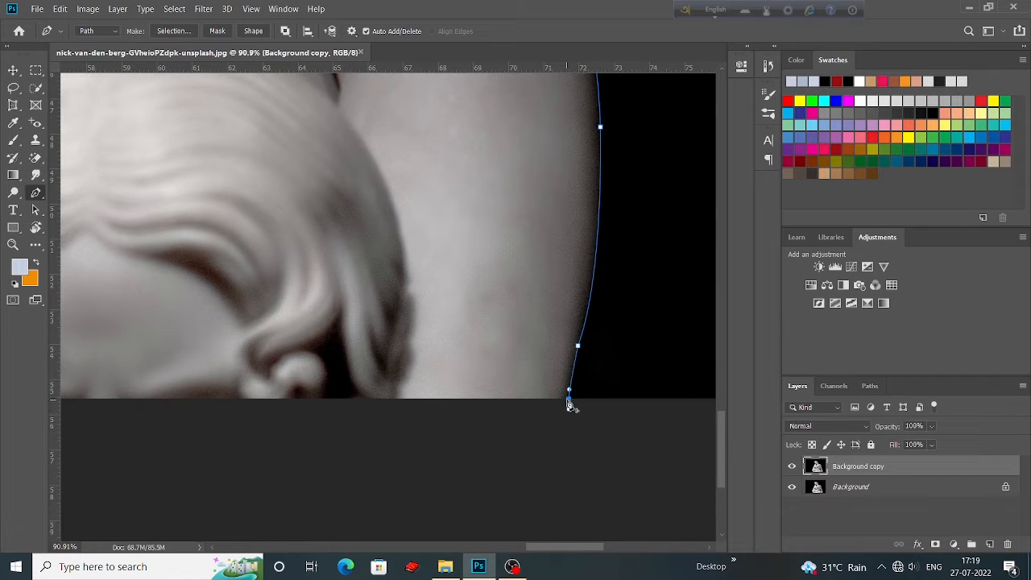
Step: Run the path below the canvas edge and close it at the starting anchor point under the child's leg
scroll(621, 369, "down", 5)
scroll(484, 386, "left", 3)
left_click(338, 414)
left_click(267, 420)
left_click(210, 376)
scroll(303, 406, "up", 1)
scroll(305, 409, "up", 5)
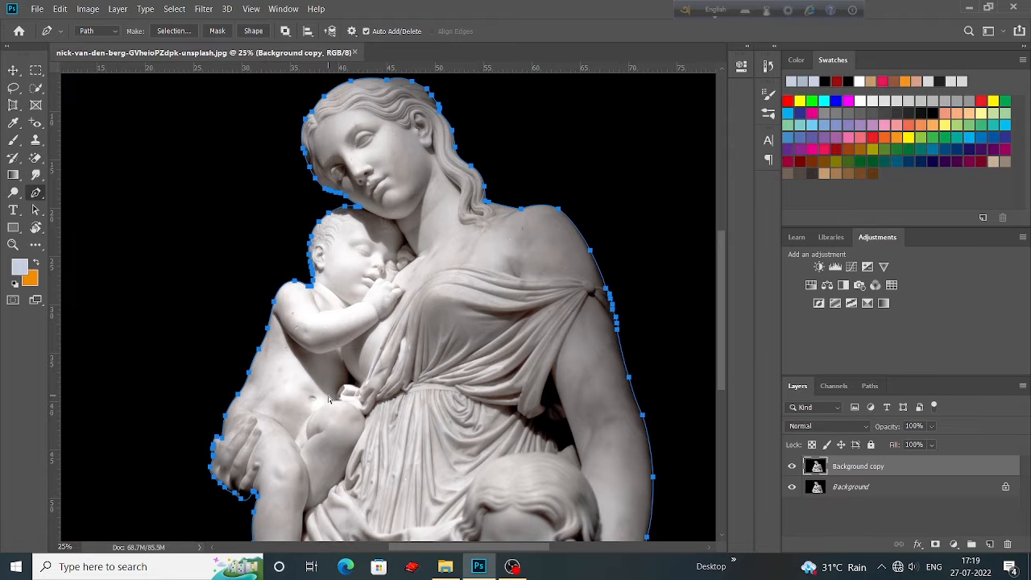
Step: Convert the closed statue path into a new anti-aliased selection with a feather radius of 0 pixels
key("ctrl+minus")
key("ctrl+minus")
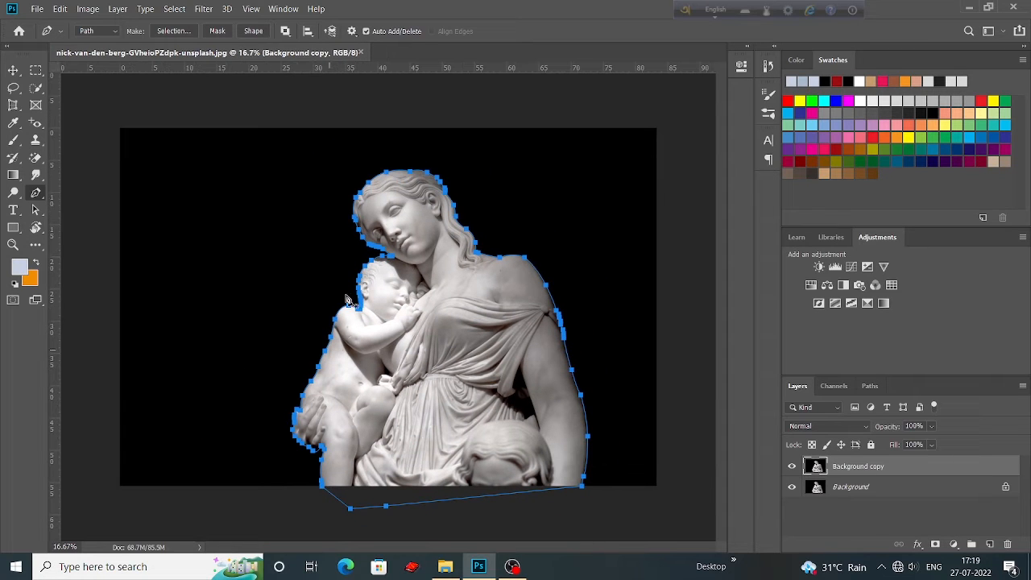
right_click(395, 373)
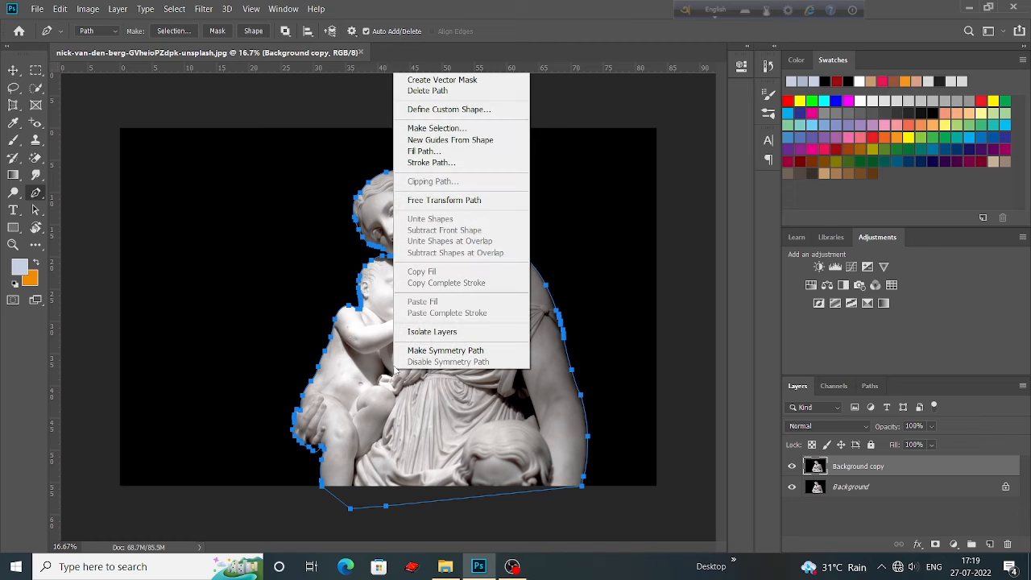
left_click(456, 129)
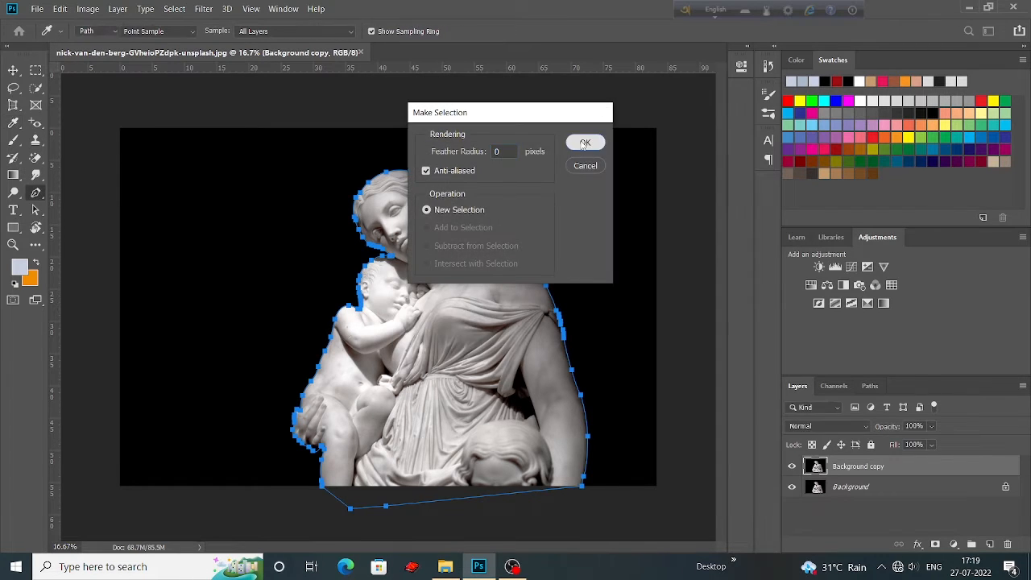
left_click(584, 144)
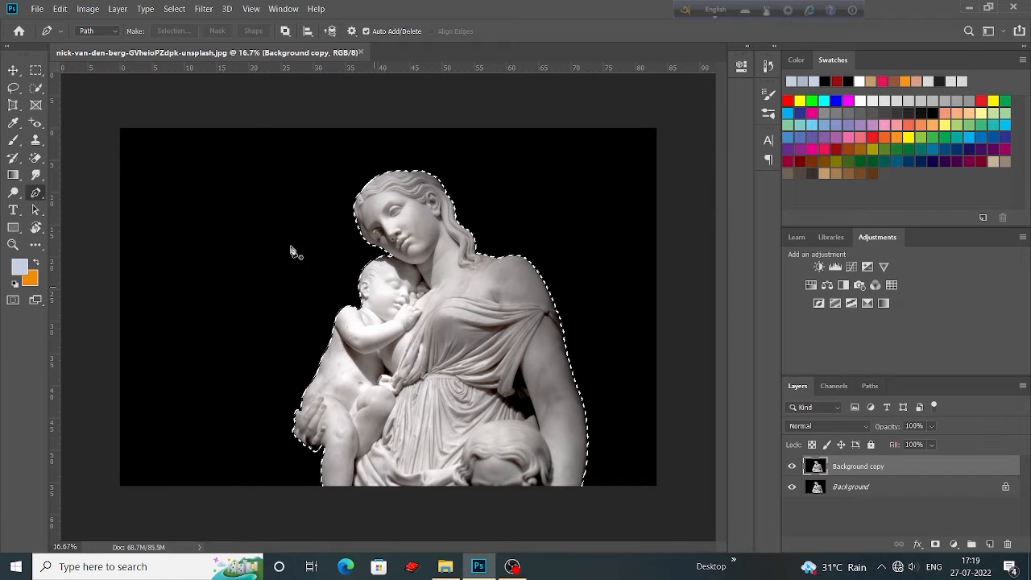
Step: Feather the statue selection by 2 pixels
left_click(203, 9)
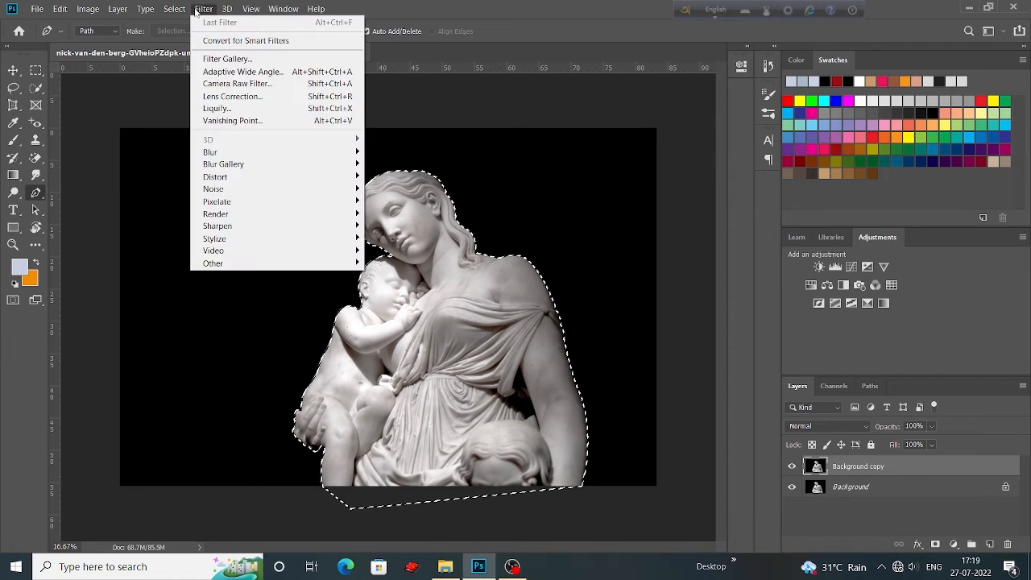
mouse_move(175, 11)
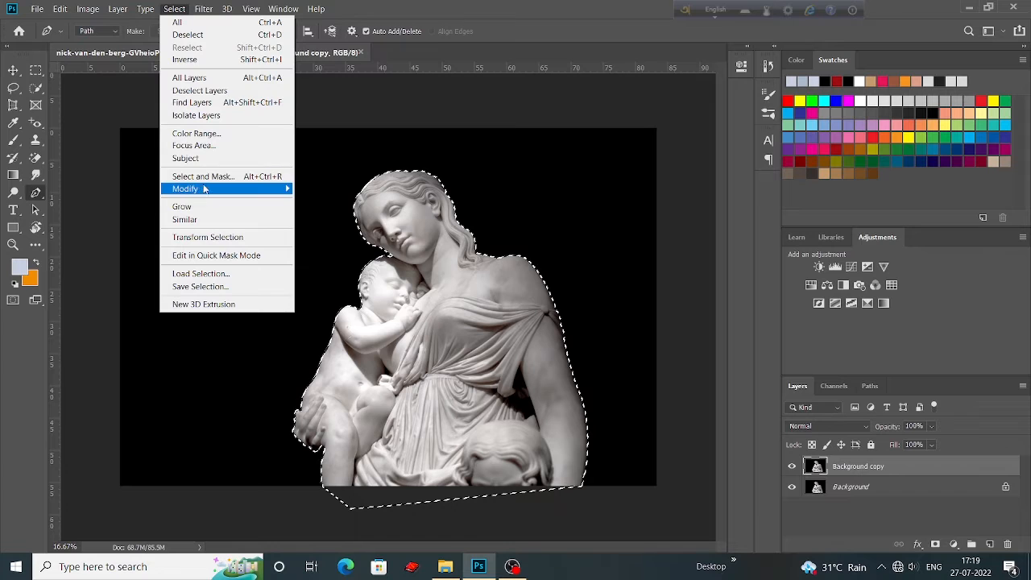
mouse_move(186, 190)
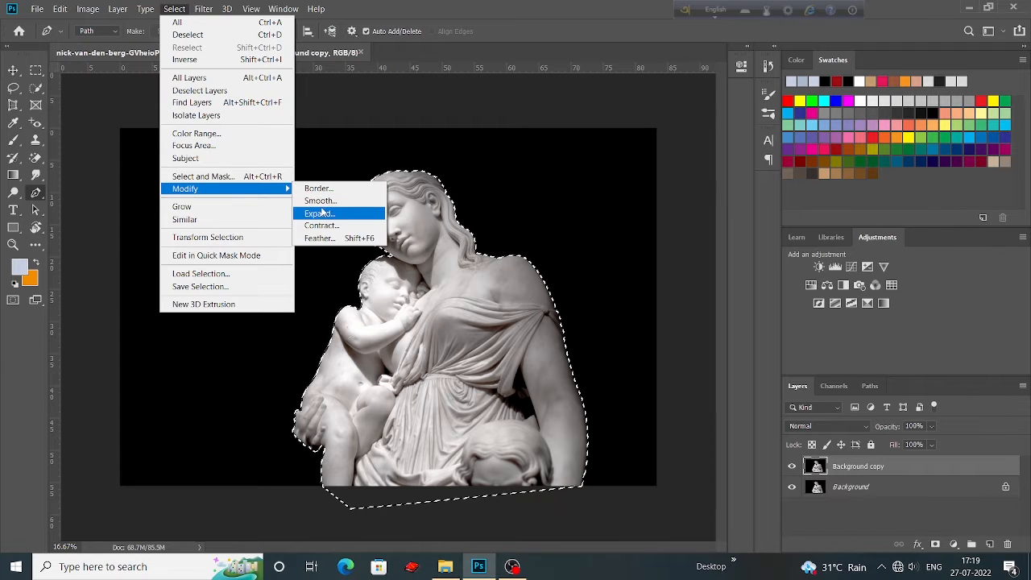
left_click(318, 240)
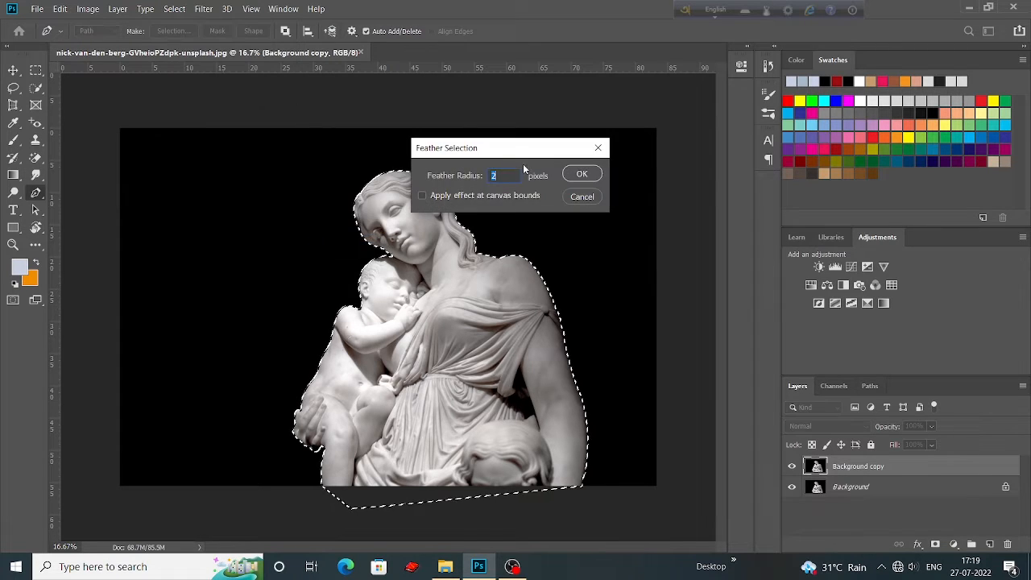
type("2")
key("Return")
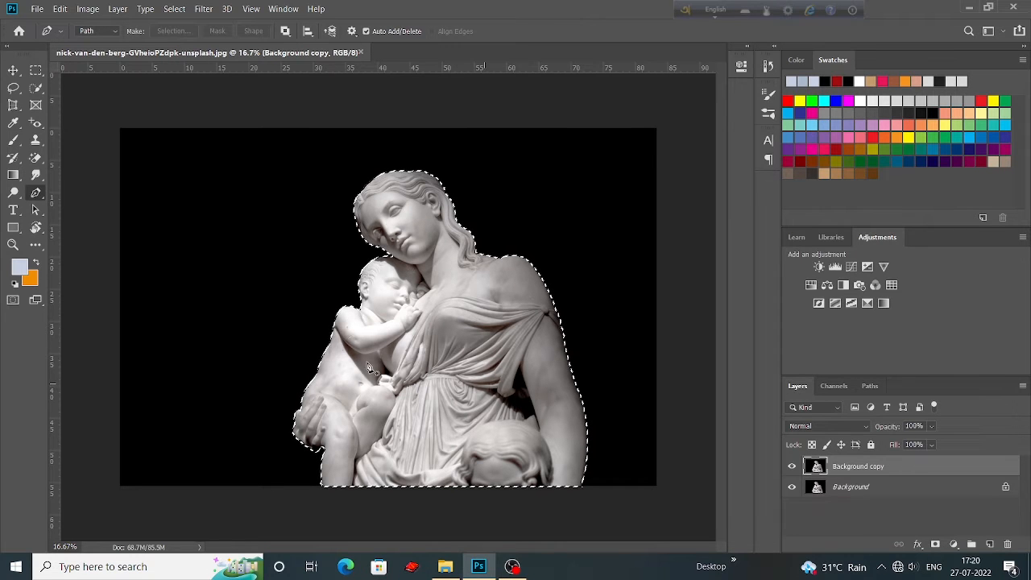
Step: Invert the selection and delete the black background from the Background copy layer
left_click(200, 10)
mouse_move(174, 9)
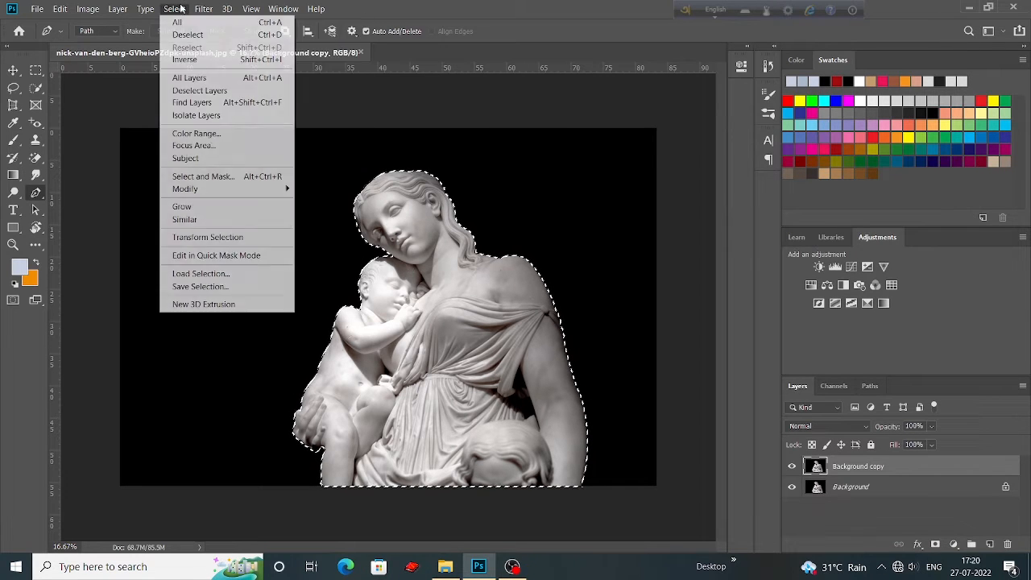
left_click(198, 62)
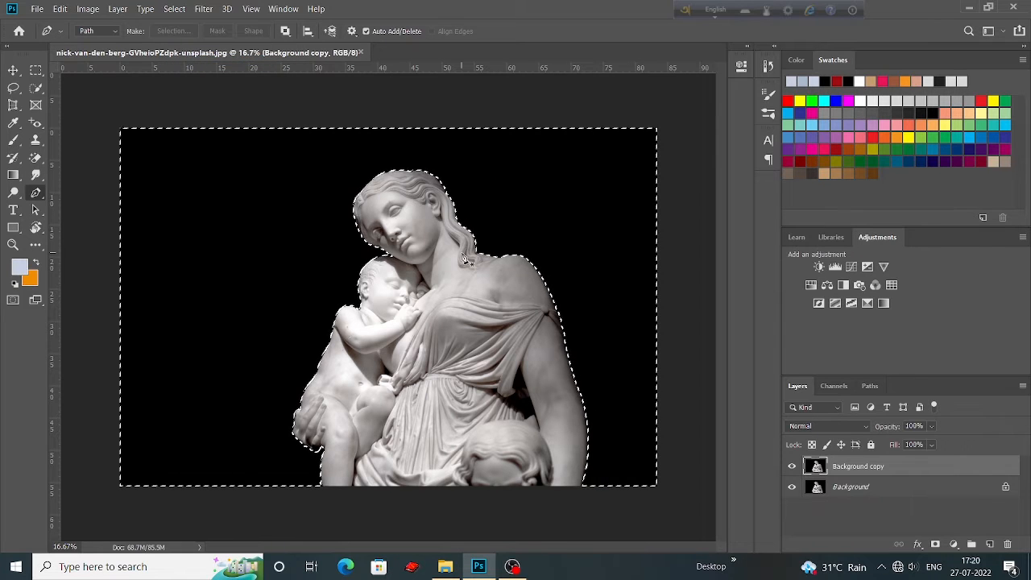
key("Delete")
key("v")
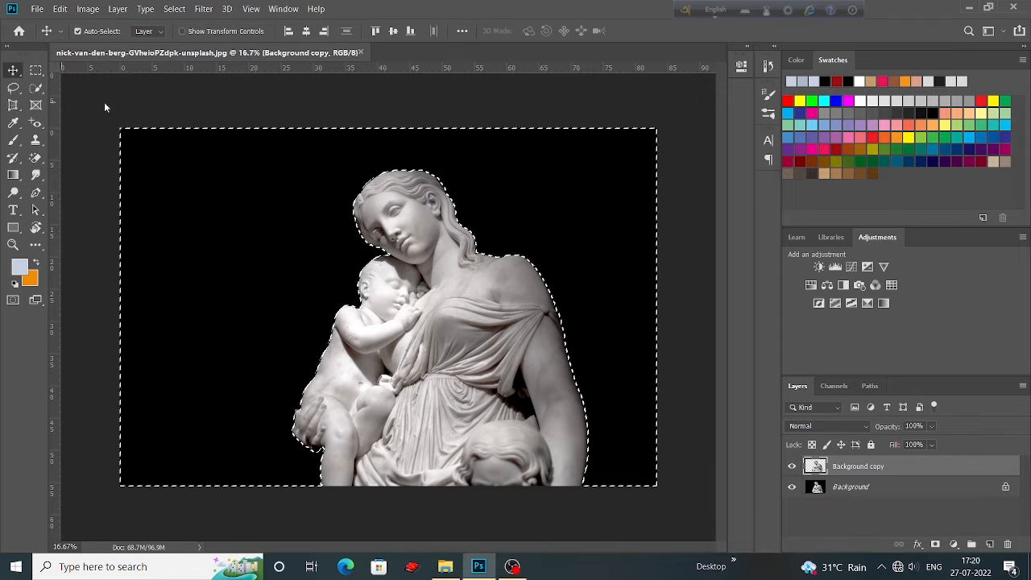
Step: Deselect the selection and hide the original Background layer
left_click(175, 10)
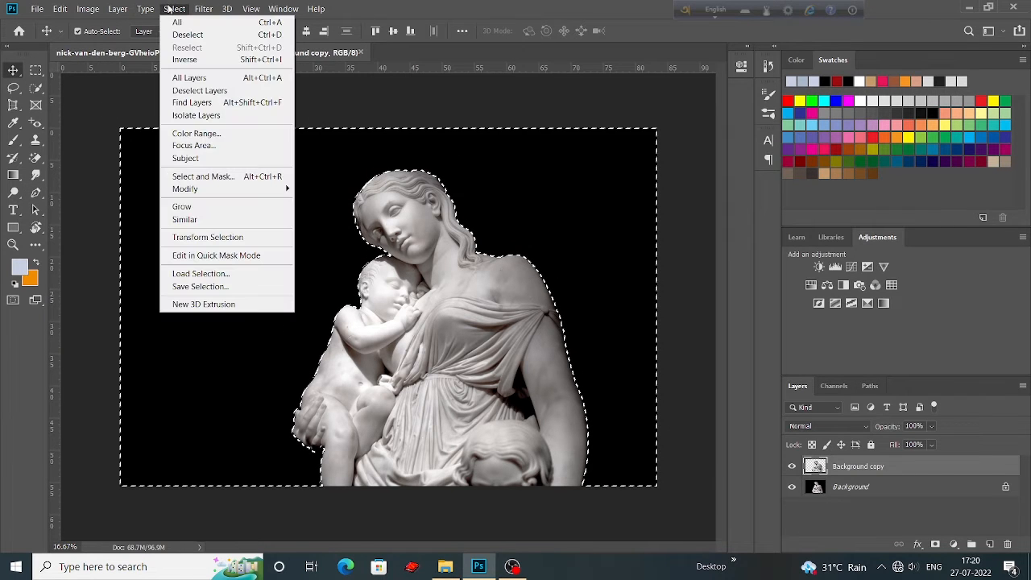
left_click(215, 37)
left_click(791, 487)
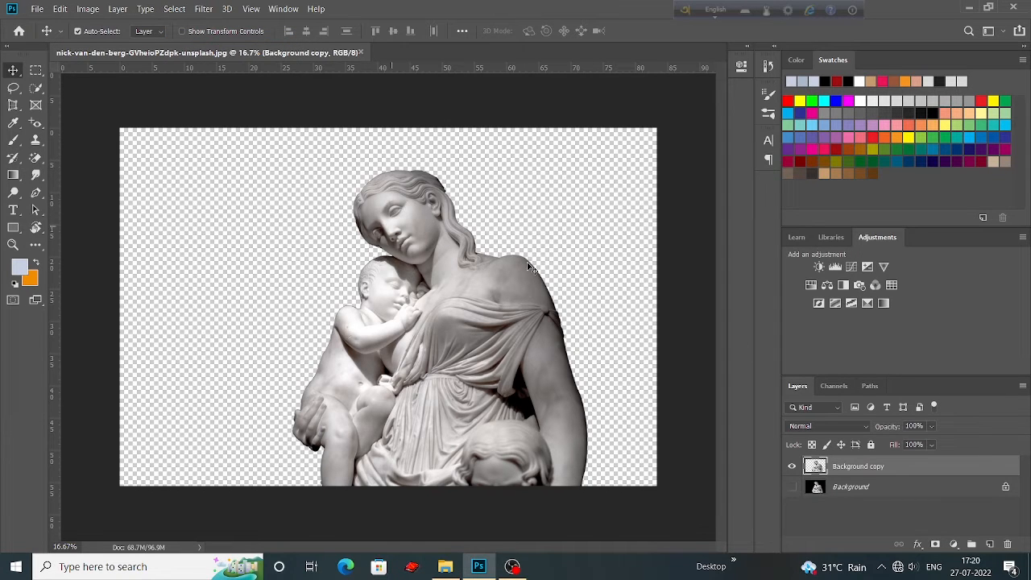
Step: Duplicate the cut-out Background copy layer within the same document, keeping the suggested name
right_click(883, 466)
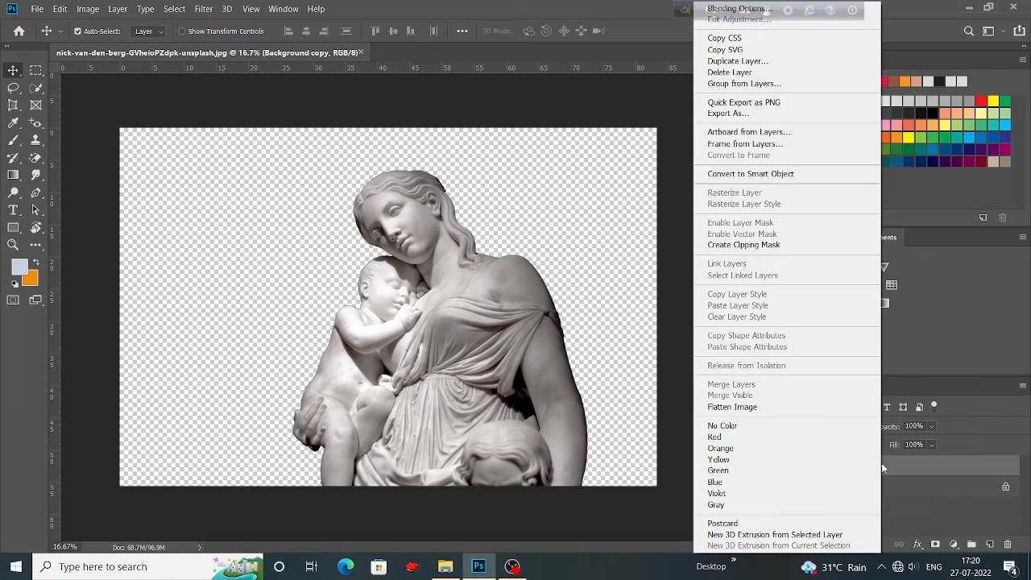
left_click(737, 61)
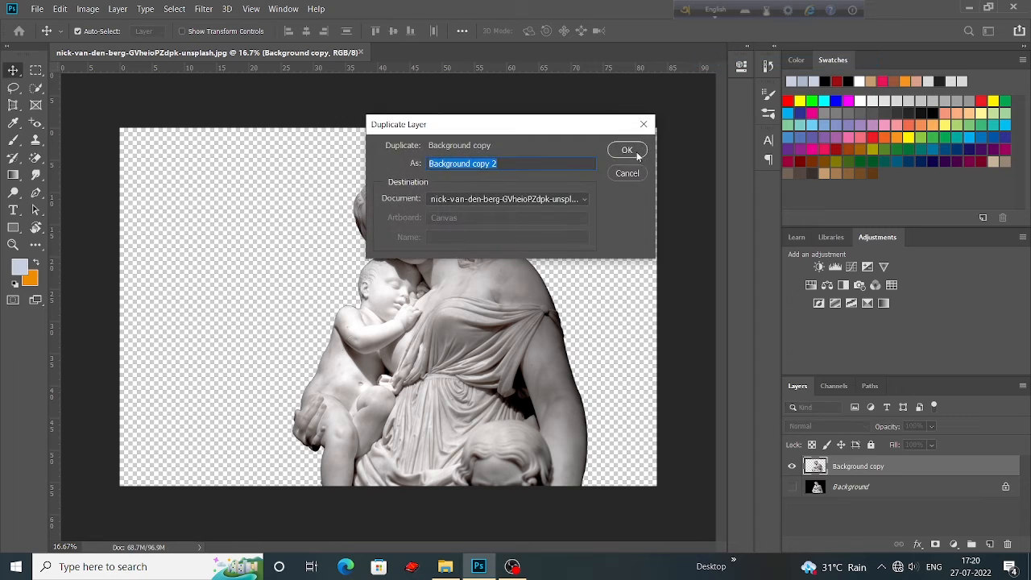
left_click(632, 151)
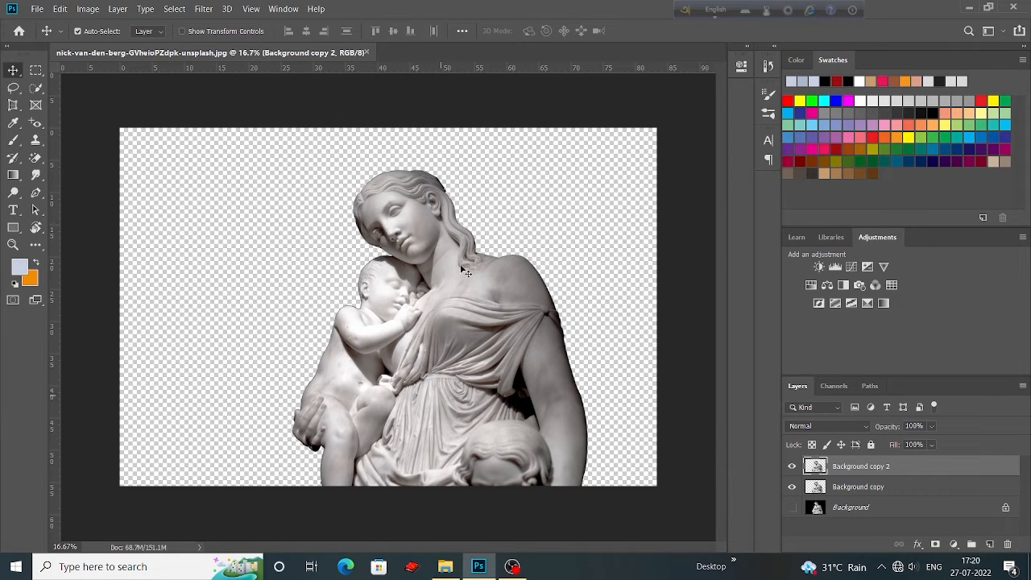
Step: Raise the contrast of the Background copy 2 layer to 40 and compare it with the layer below
left_click(88, 8)
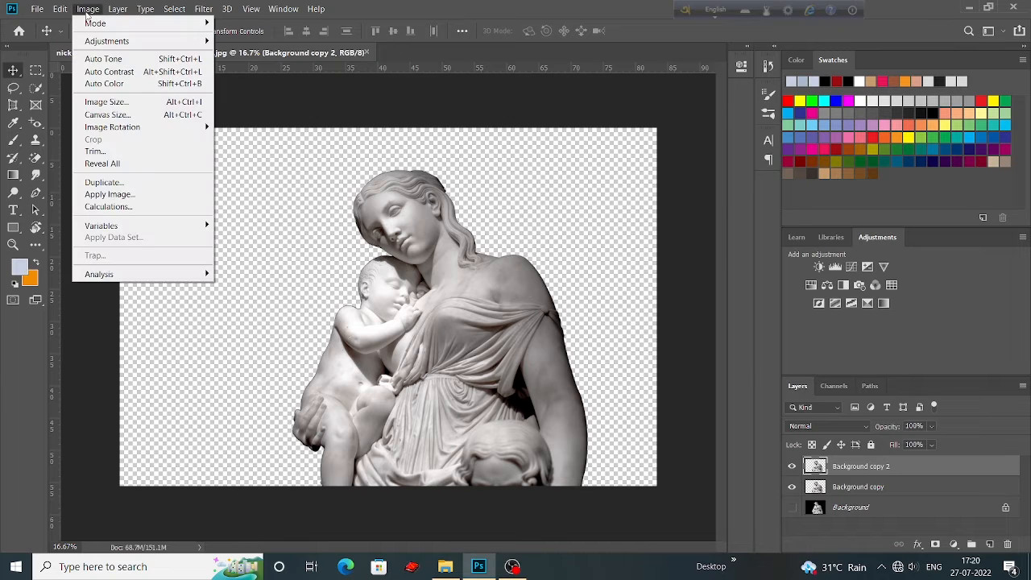
mouse_move(145, 46)
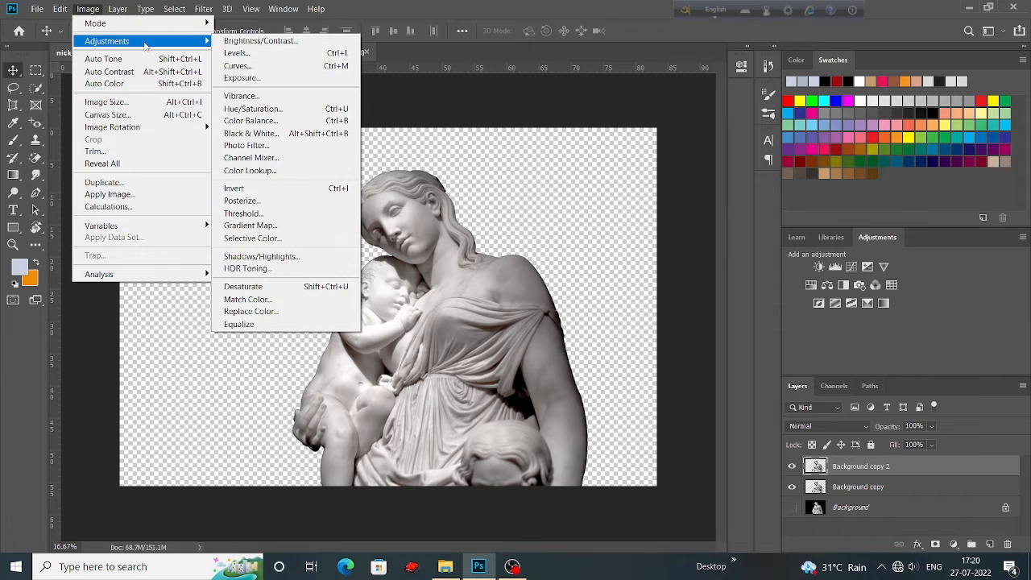
left_click(260, 41)
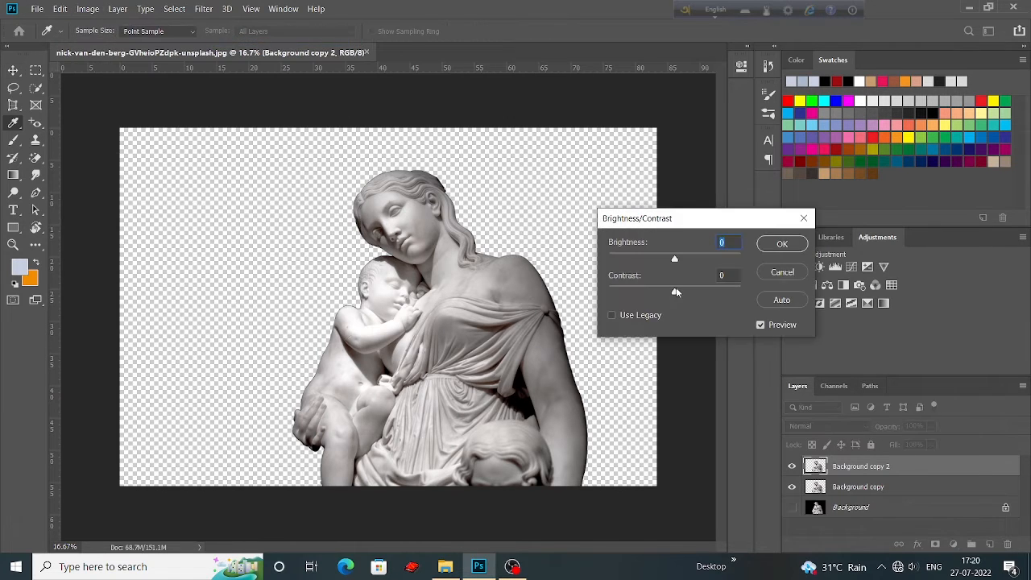
left_click_drag(712, 293, 704, 293)
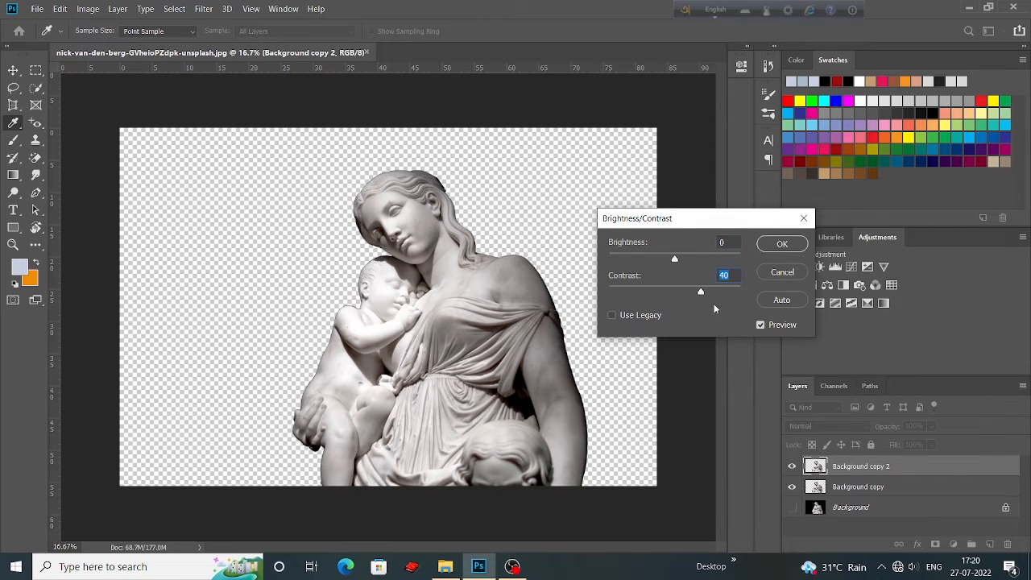
left_click(774, 244)
key("v")
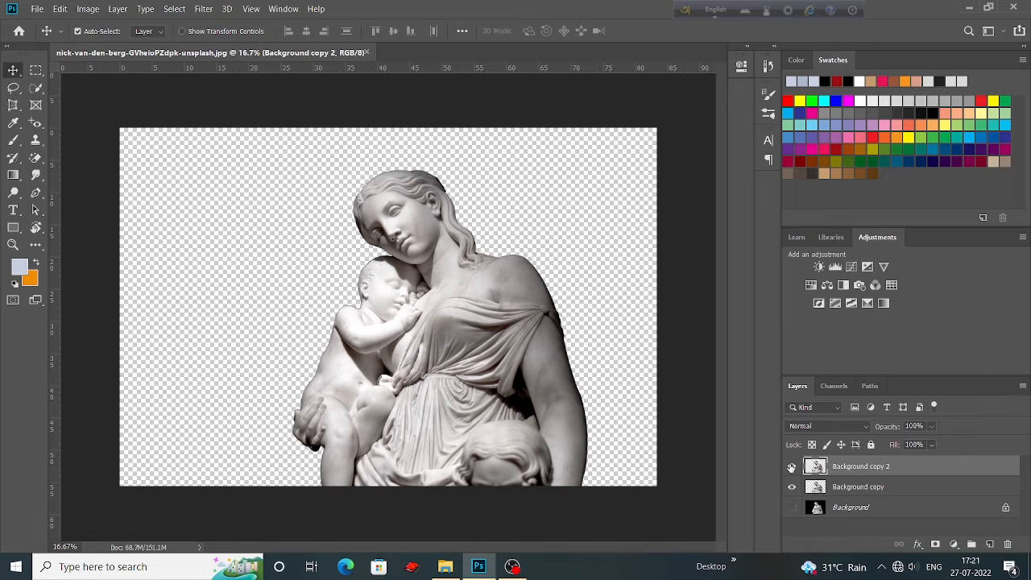
left_click(791, 466)
left_click(791, 466)
Step: Duplicate the contrast-adjusted Background copy 2 layer
right_click(856, 469)
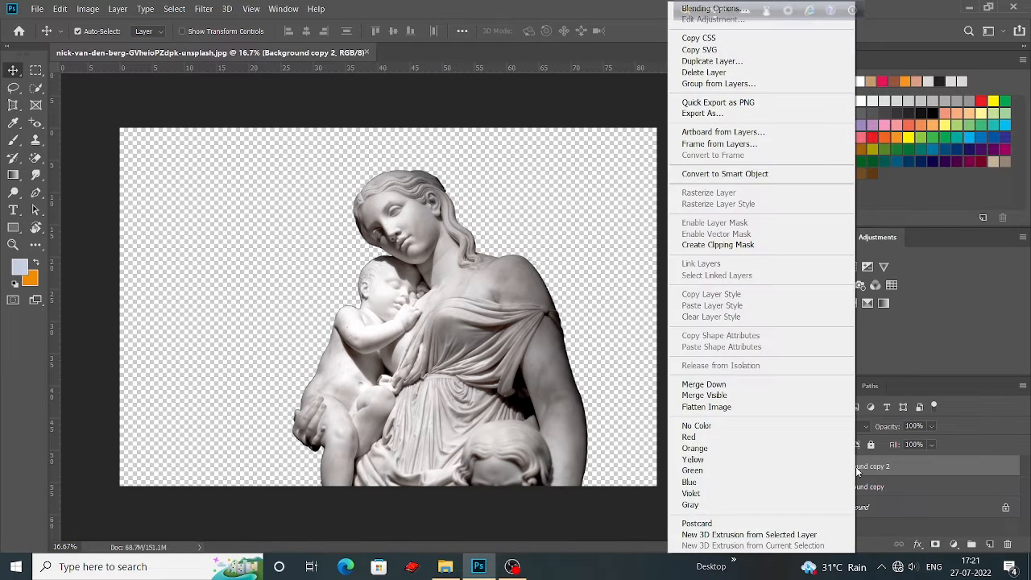
left_click(709, 61)
left_click(628, 151)
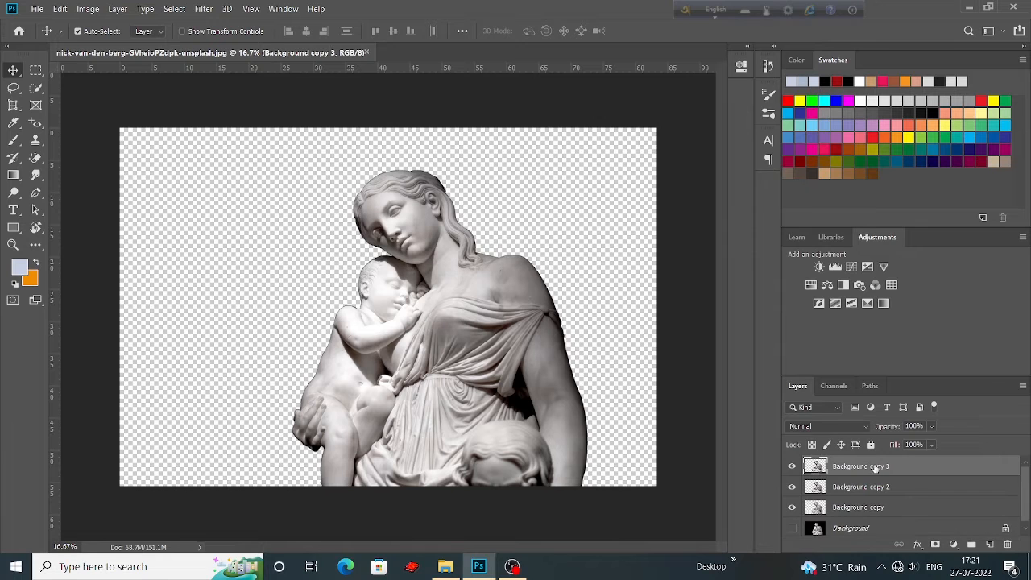
Step: Convert the Background copy 3 layer to black and white using the Default preset
left_click(88, 9)
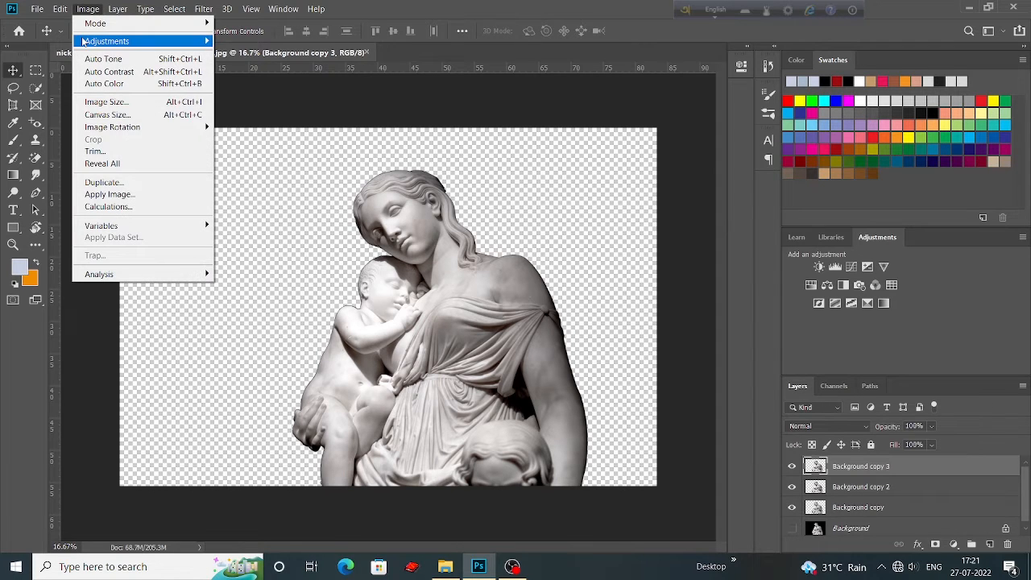
mouse_move(111, 42)
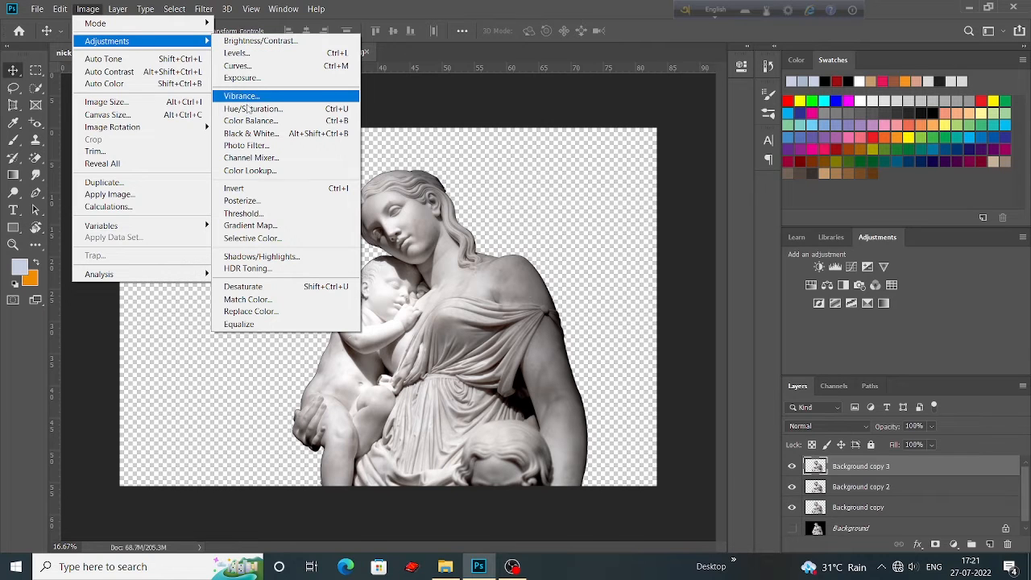
left_click(252, 135)
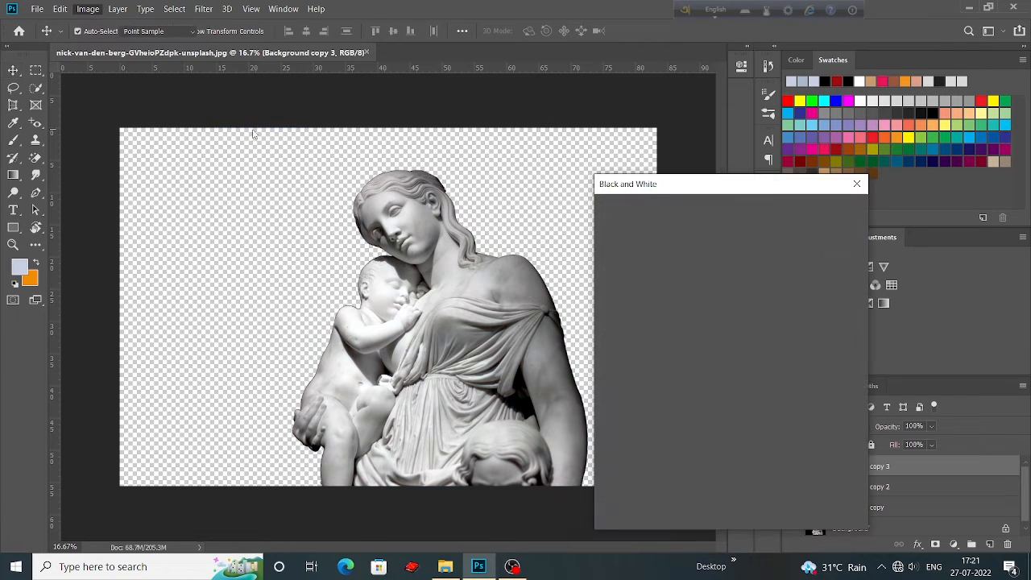
left_click_drag(689, 185, 644, 169)
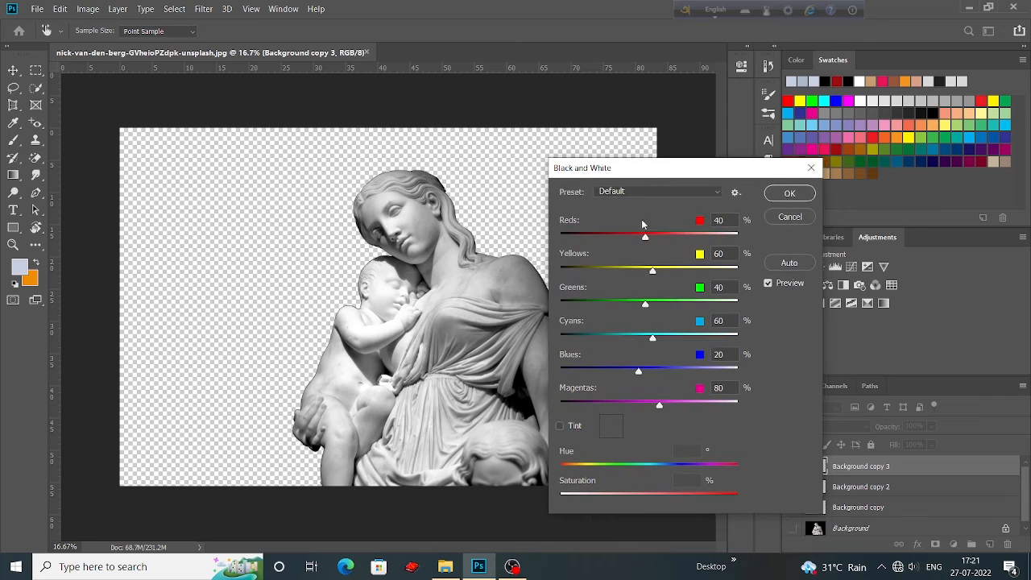
left_click(783, 195)
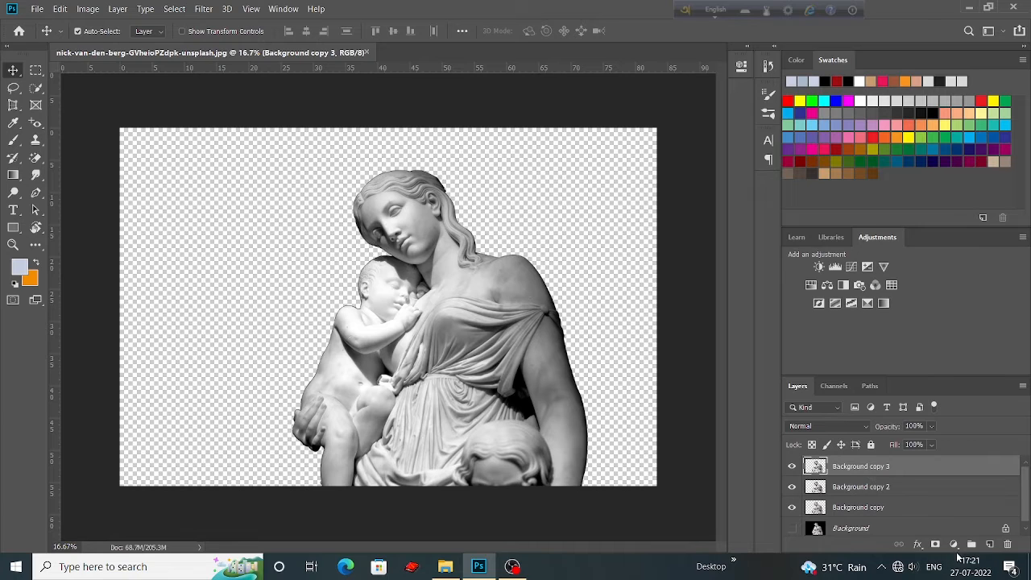
Step: Add a Curves adjustment layer above Background copy 3 and place control points in the highlights, midtones and shadows of the RGB curve
left_click(954, 544)
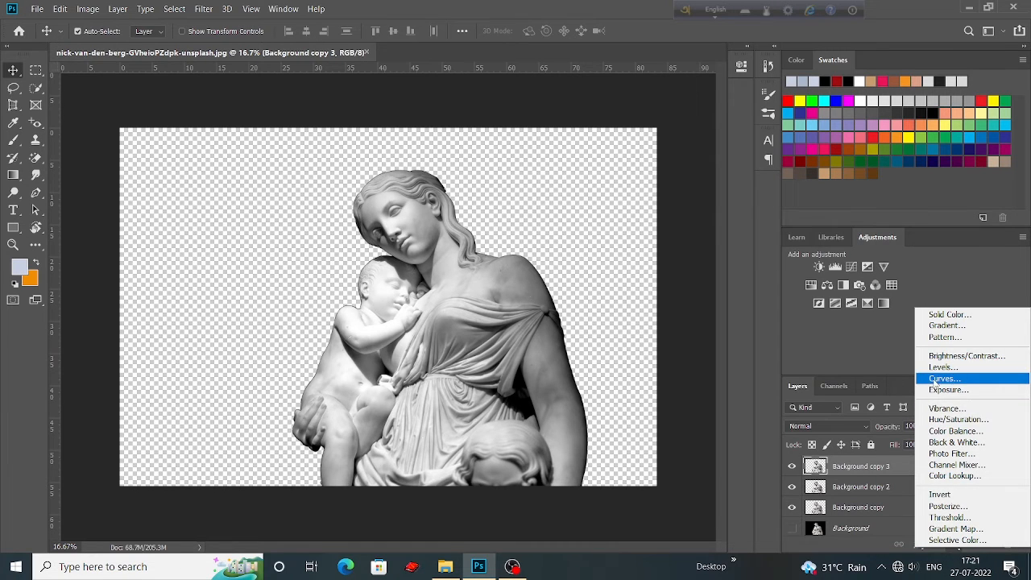
left_click(940, 377)
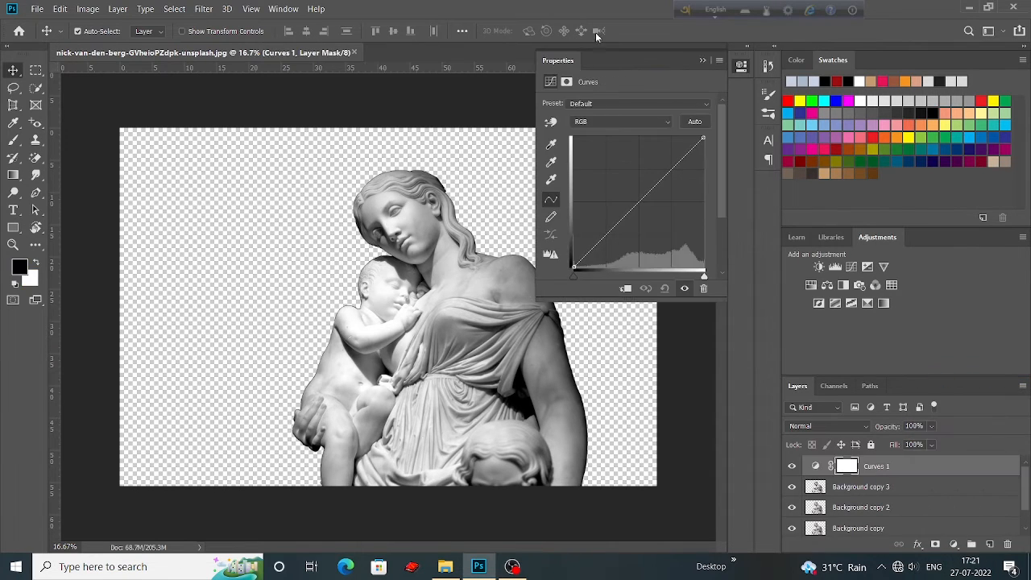
left_click(668, 172)
left_click(644, 197)
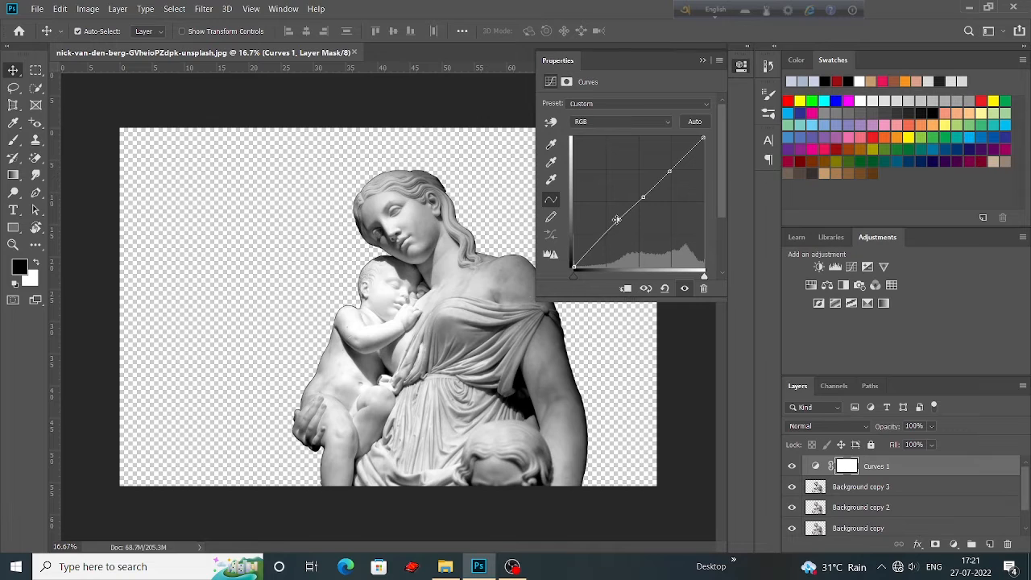
left_click(592, 244)
Step: Shape the RGB curve into a wavy line, pulling the upper and middle points down and adding another lowered point in the darker midtones
left_click_drag(670, 169, 643, 198)
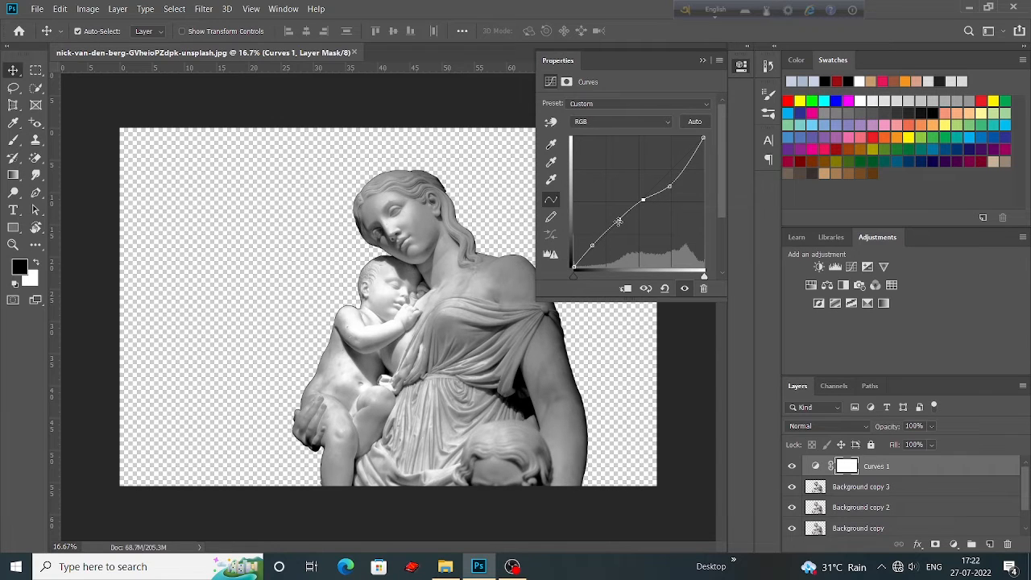
left_click_drag(618, 221, 596, 243)
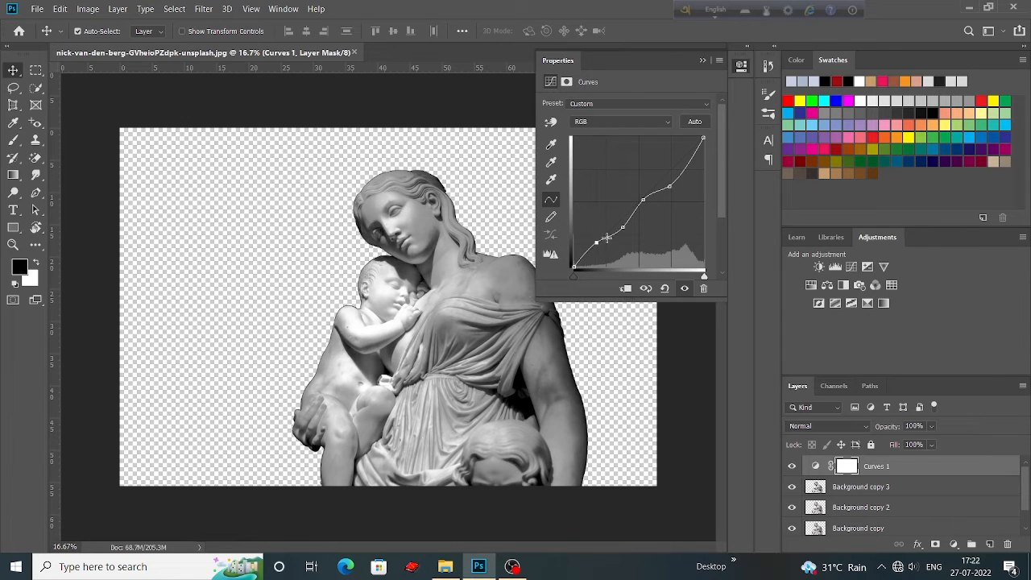
left_click_drag(669, 188, 625, 230)
left_click(573, 268)
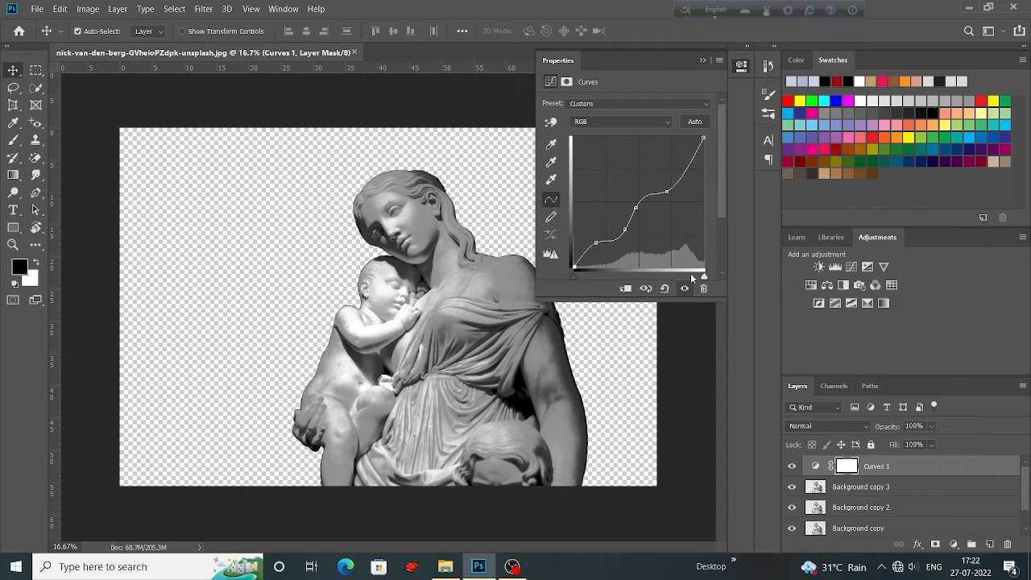
mouse_move(706, 277)
left_mouse_down()
mouse_move(695, 272)
mouse_move(704, 274)
left_mouse_up()
left_click_drag(574, 275, 577, 274)
left_click_drag(667, 192, 665, 194)
left_click(701, 60)
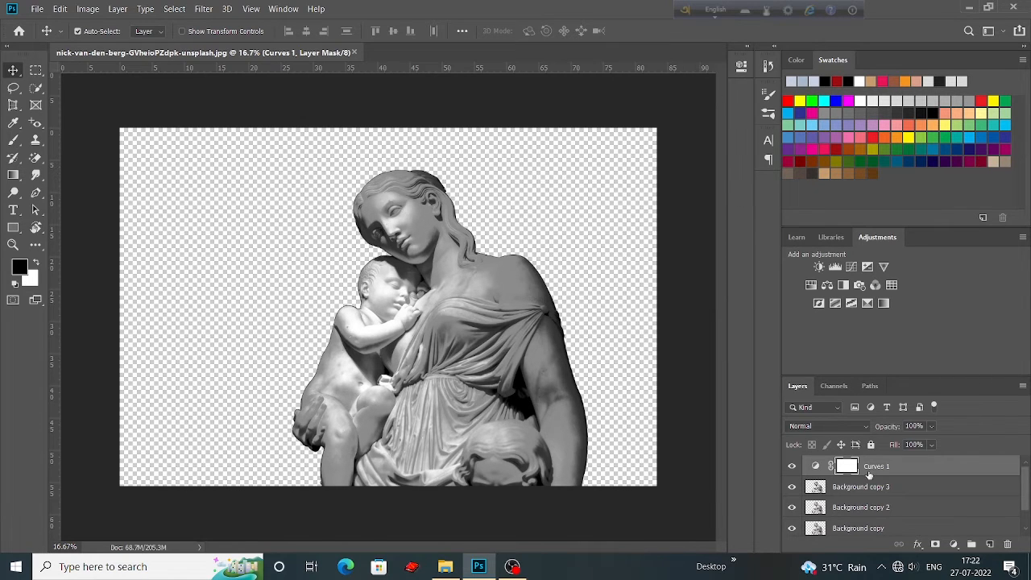
Step: Merge the Curves 1 adjustment with the Background copy 3 layer and compare the result with the layer below
left_click(886, 484, "shift")
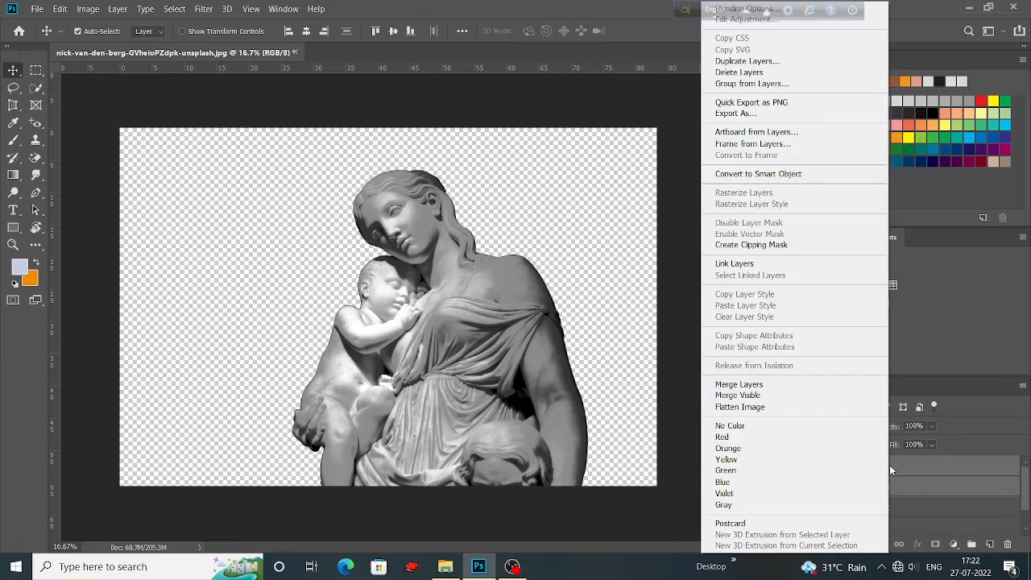
right_click(889, 474)
left_click(749, 387)
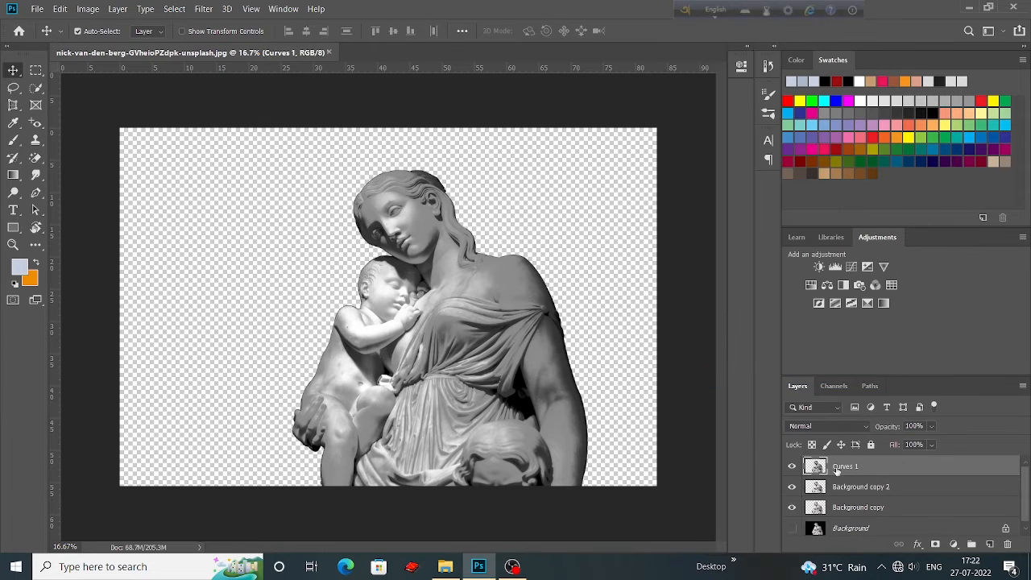
left_click(793, 467)
left_click(792, 467)
right_click(864, 466)
left_click(885, 470)
left_click(953, 545)
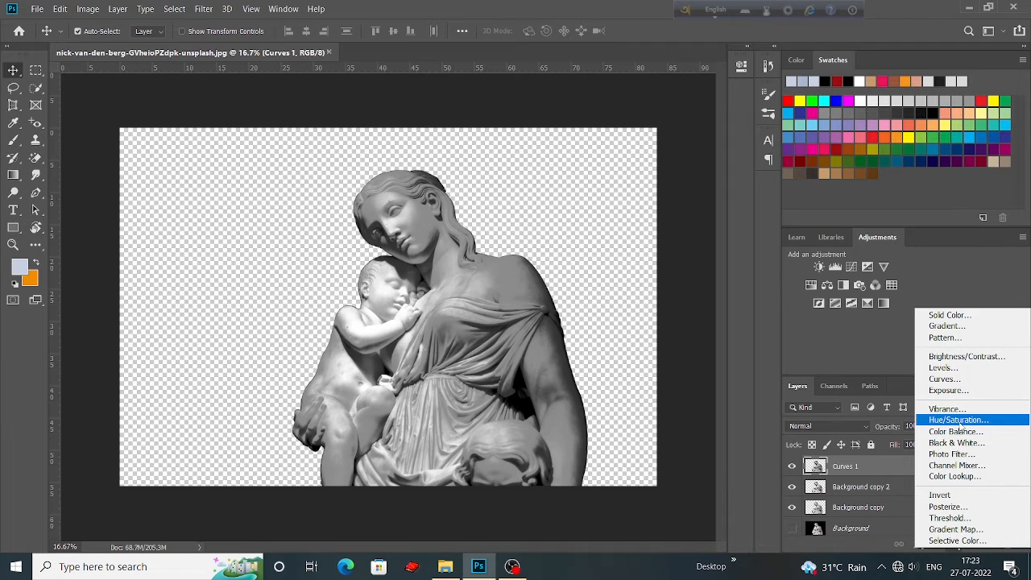
left_click(890, 529)
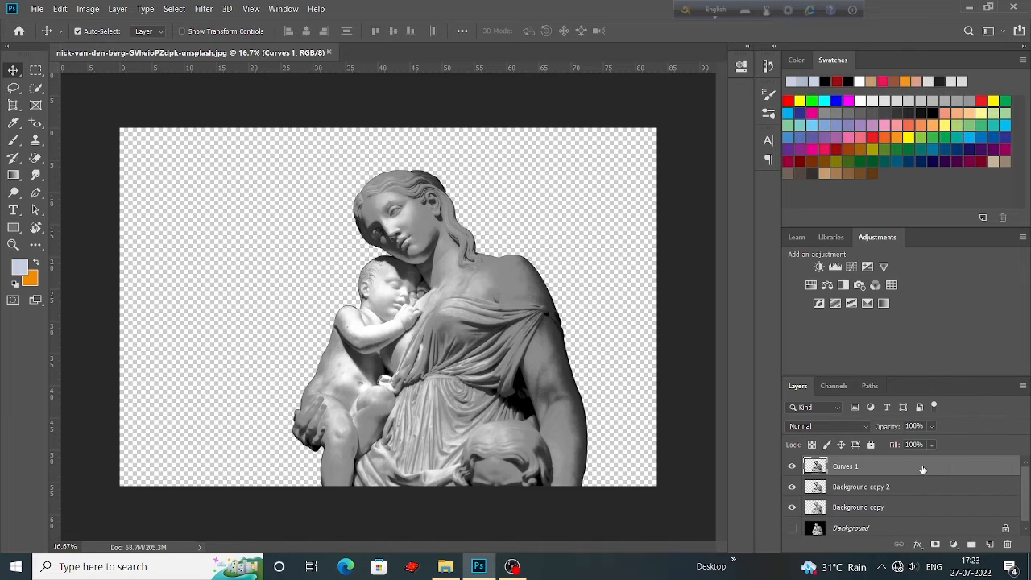
Step: Add another Curves adjustment above the merged Curves 1 layer, darkening the shadows clearly and the upper midtones slightly with two points
left_click(954, 544)
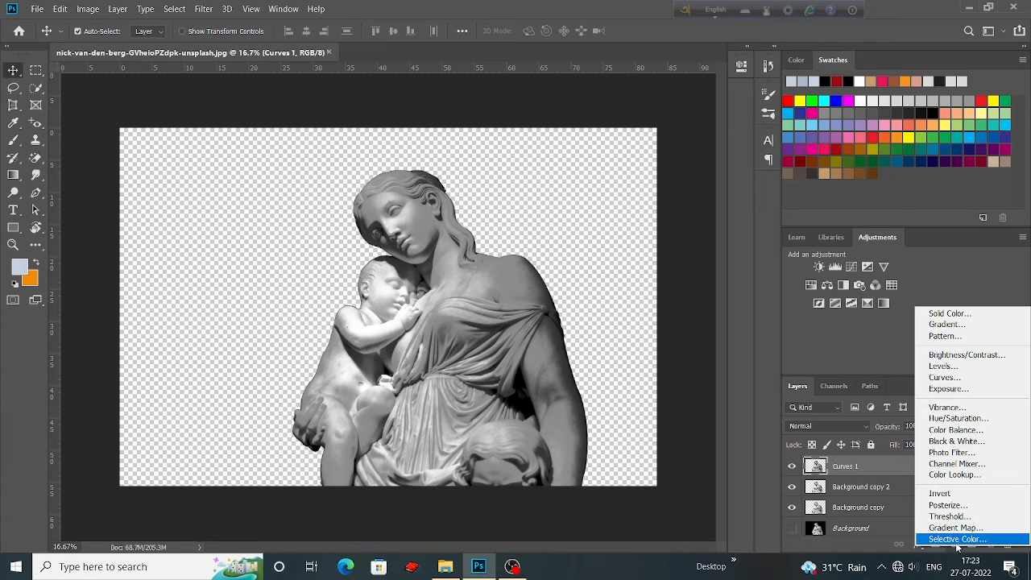
left_click(940, 378)
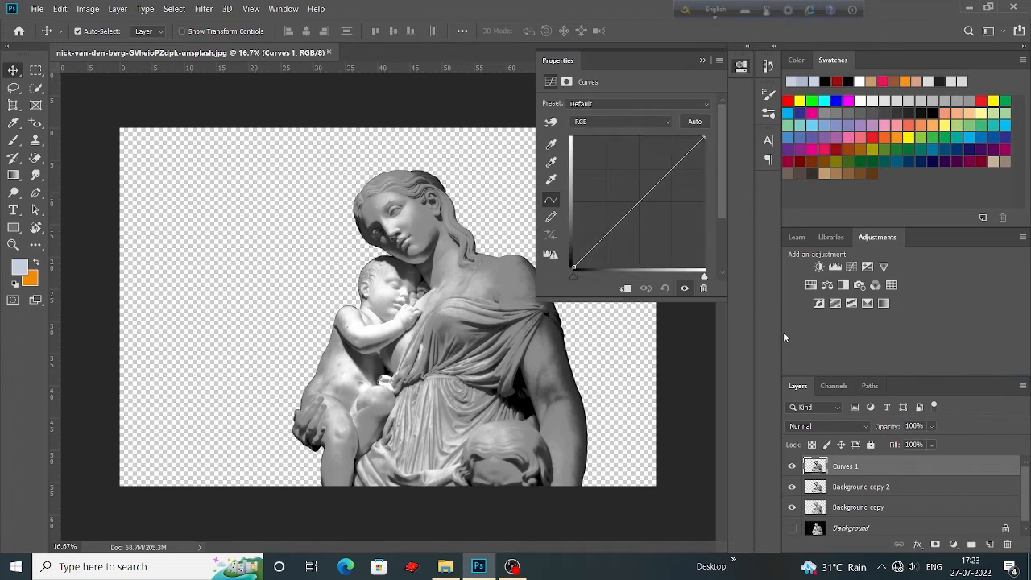
left_click(656, 184)
left_click(617, 223)
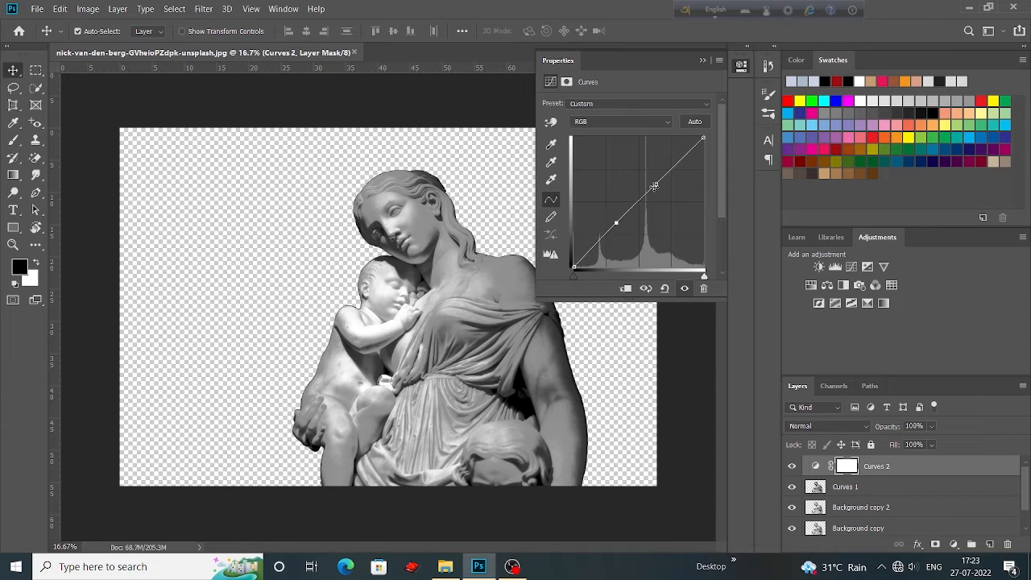
left_click_drag(655, 185, 662, 193)
left_click_drag(617, 222, 618, 233)
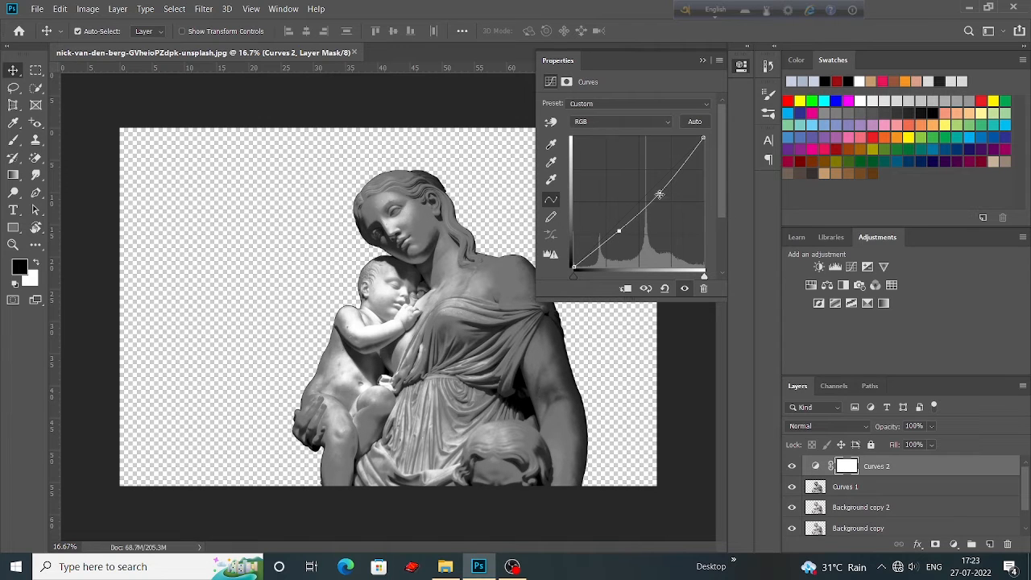
left_click_drag(659, 194, 655, 189)
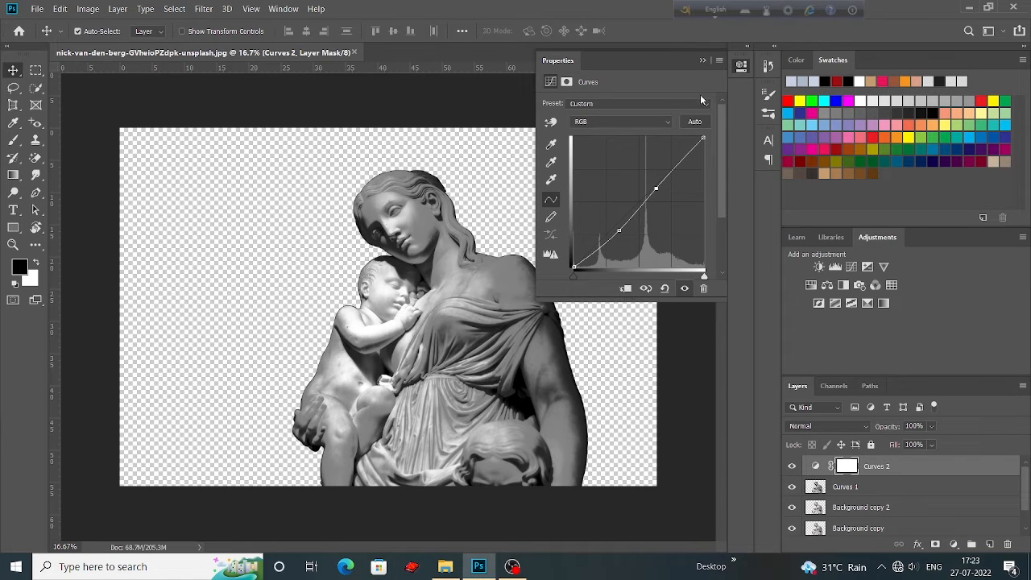
left_click(702, 60)
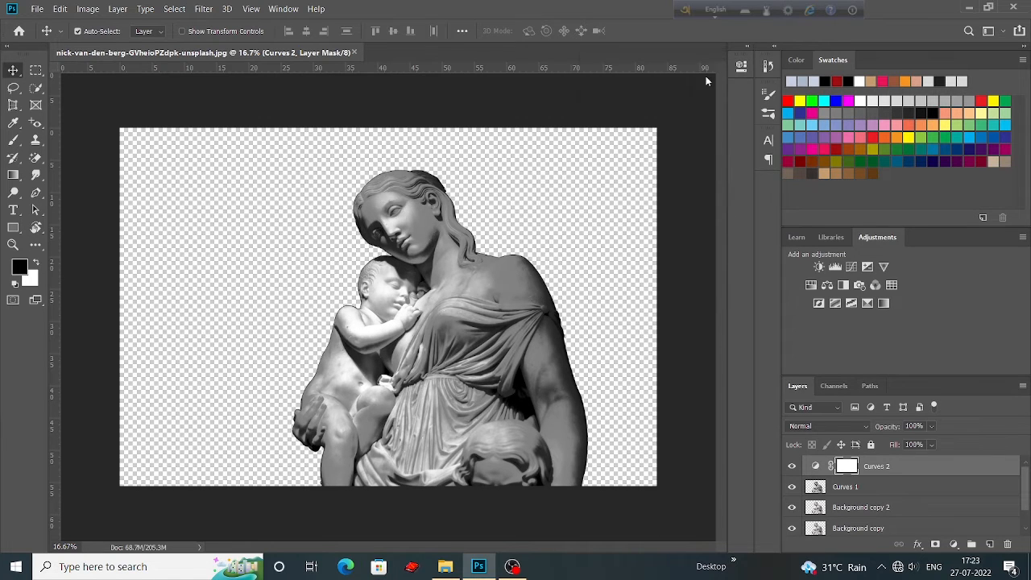
Step: Merge the Curves 2 adjustment with the Curves 1 layer
left_click(866, 490, "shift")
right_click(873, 473)
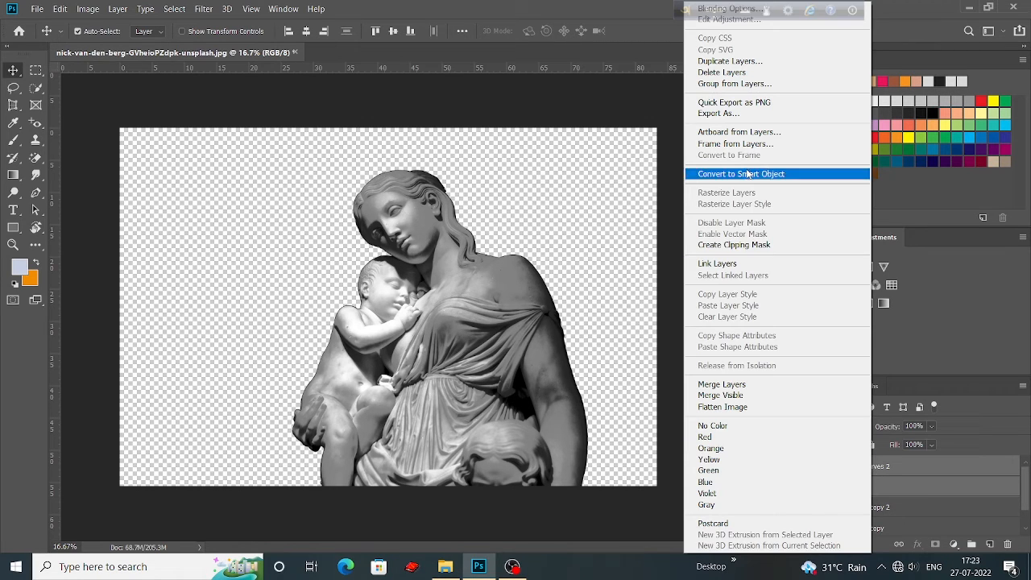
left_click(709, 385)
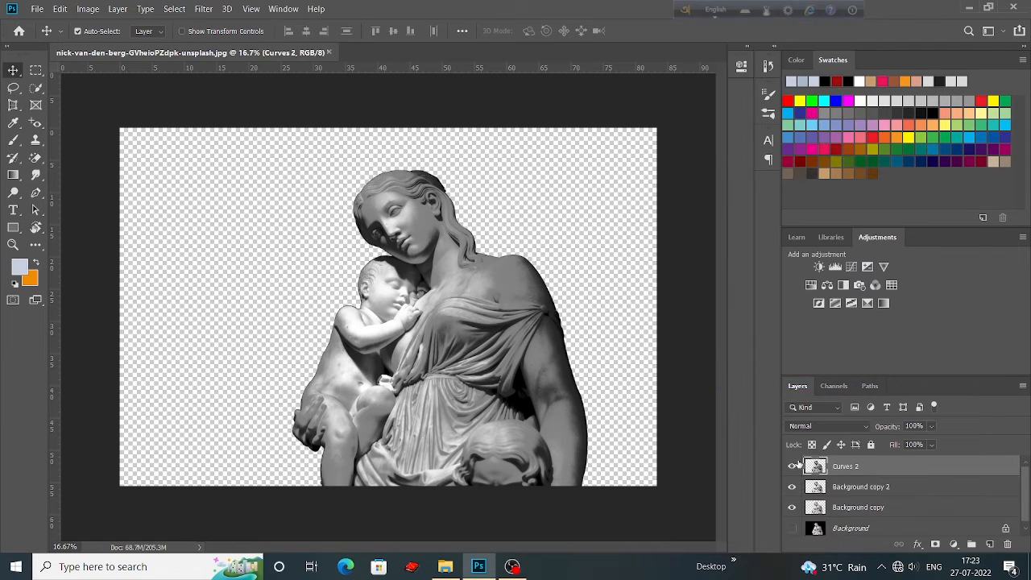
Step: Add a Levels adjustment layer above the Curves 2 layer and set its midtone input level to 0.92
left_click(953, 547)
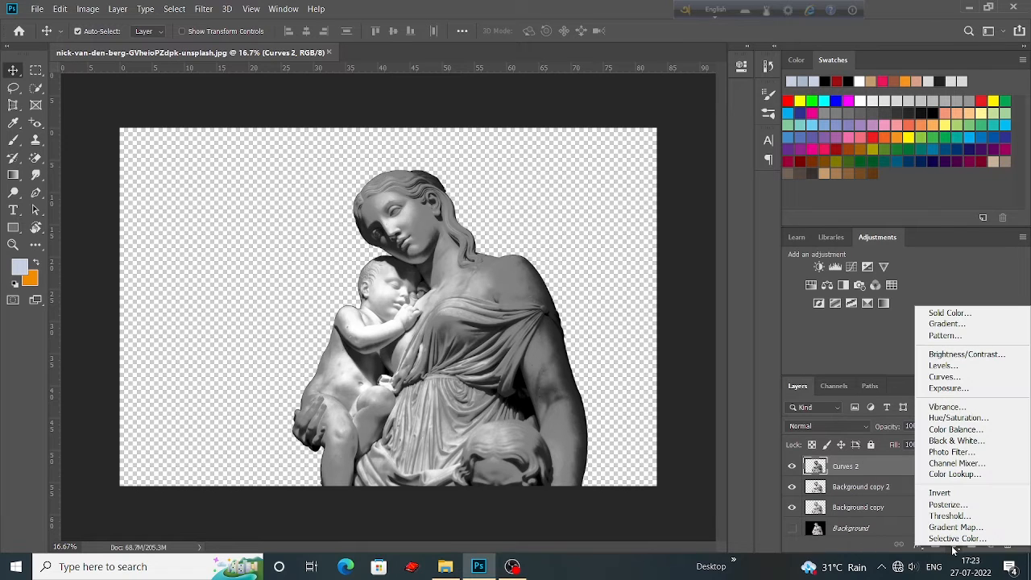
left_click(944, 365)
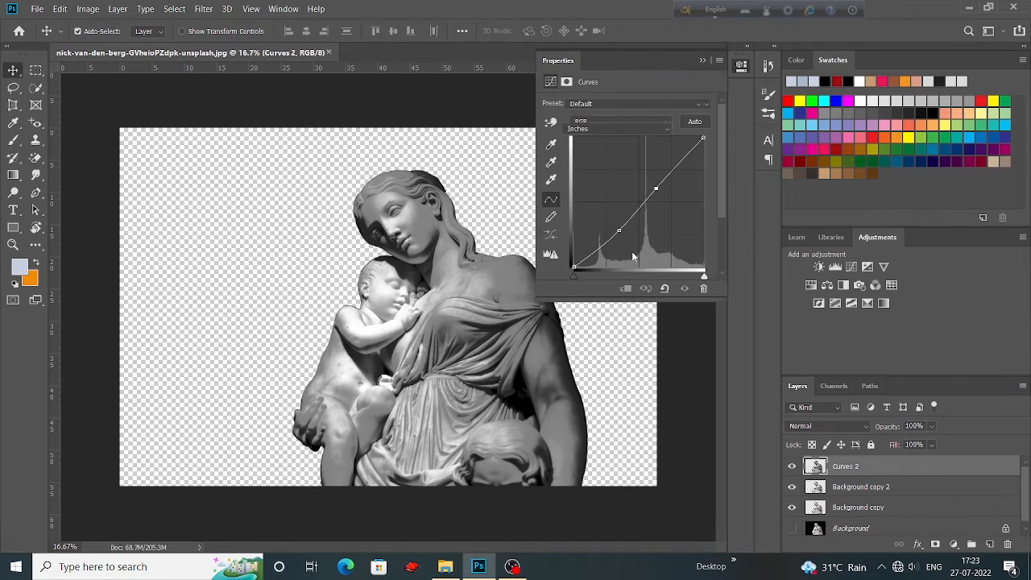
left_click(562, 240)
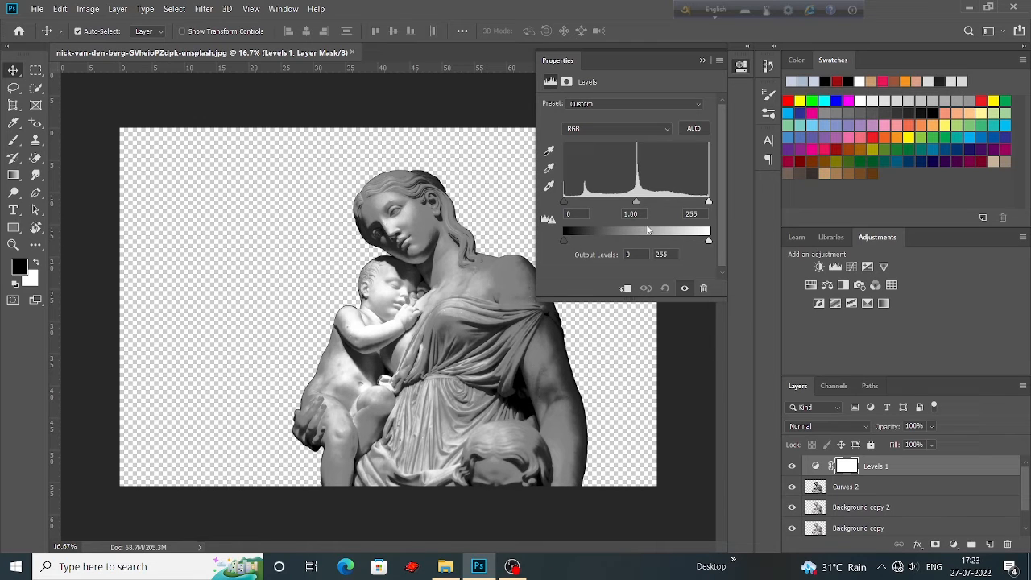
left_click_drag(636, 202, 641, 208)
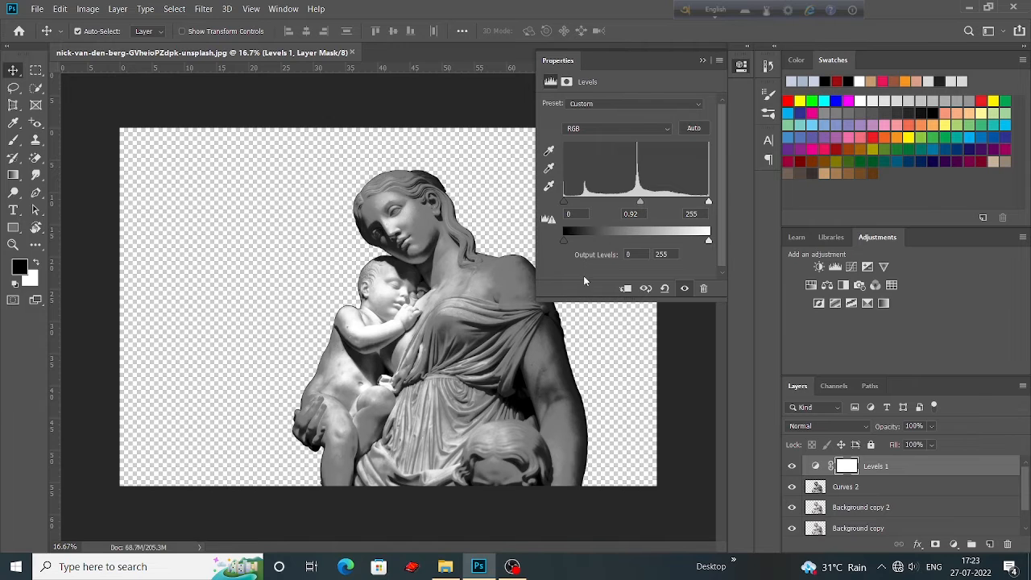
left_click(703, 60)
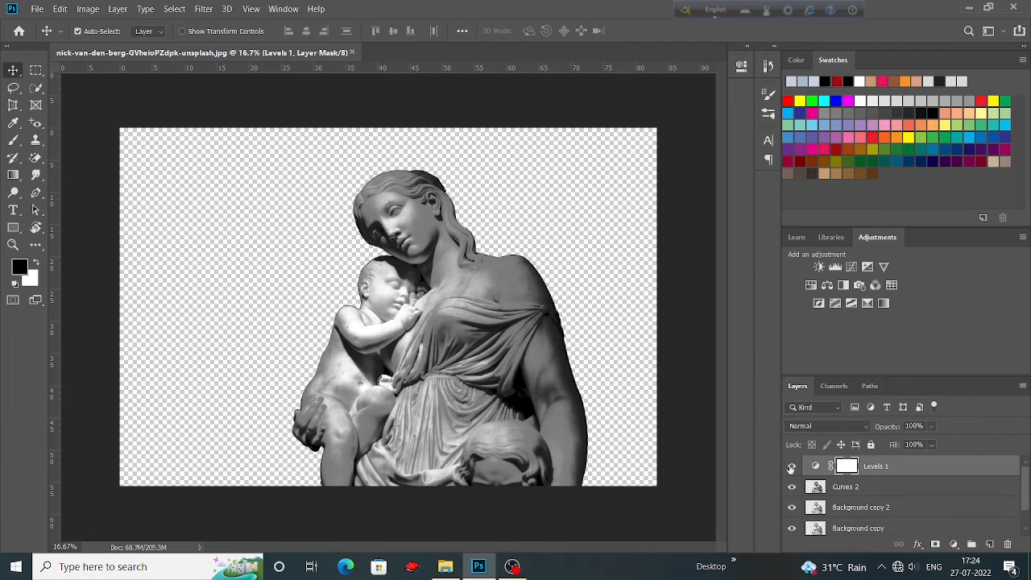
Step: Merge the Levels 1 adjustment with the Curves 2 layer
left_click(874, 494, "shift")
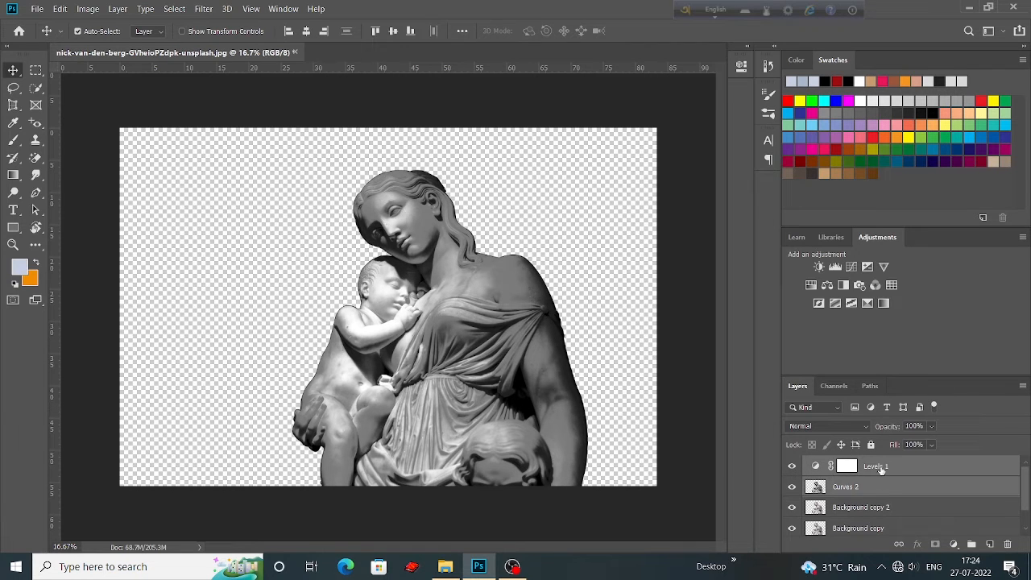
right_click(880, 472)
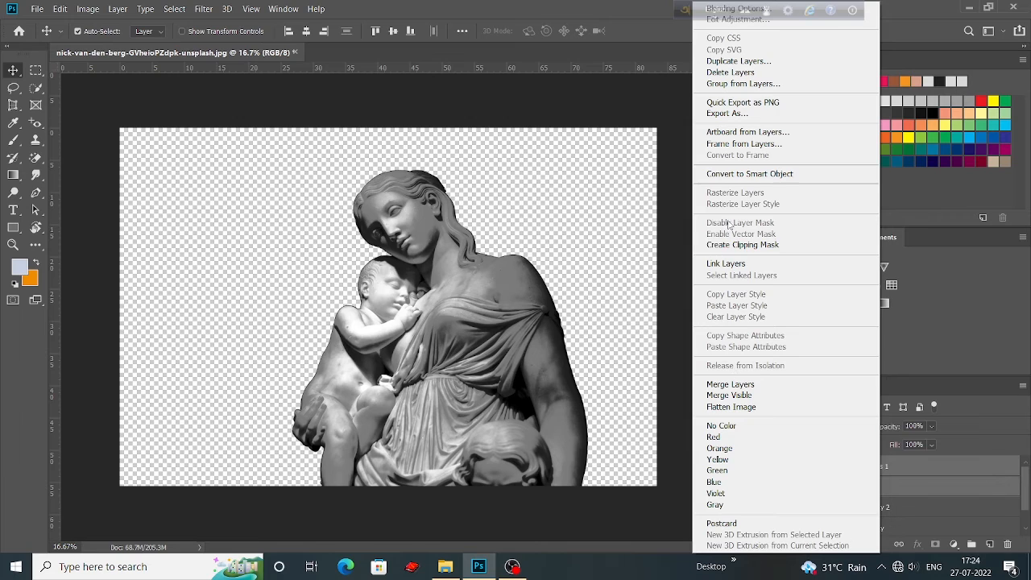
left_click(738, 386)
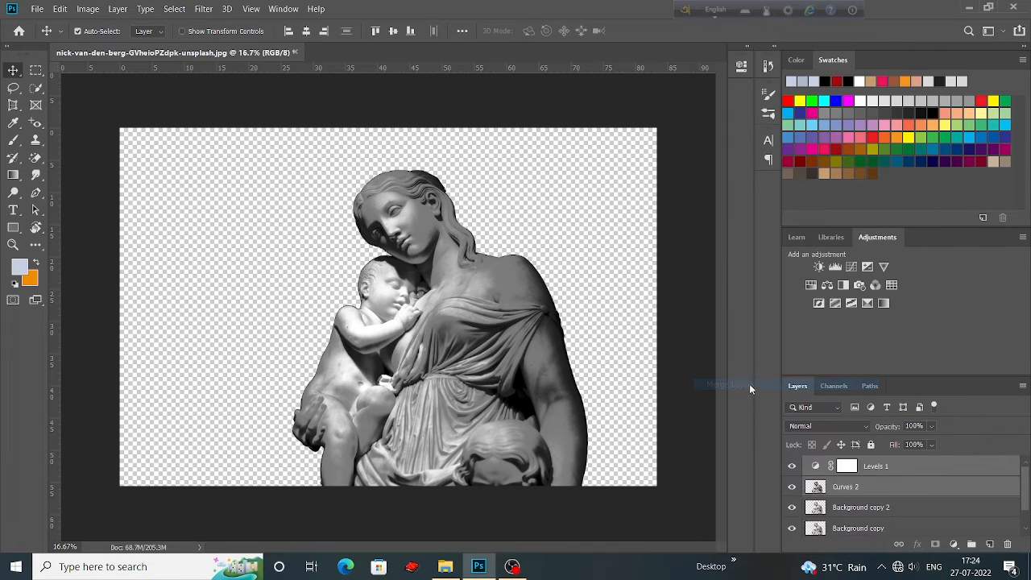
Step: Add a Gradient Map adjustment layer above the merged Levels 1 layer and set the gradient's starting colour stop to near-black 1c1b1b
left_click(954, 545)
left_click(953, 532)
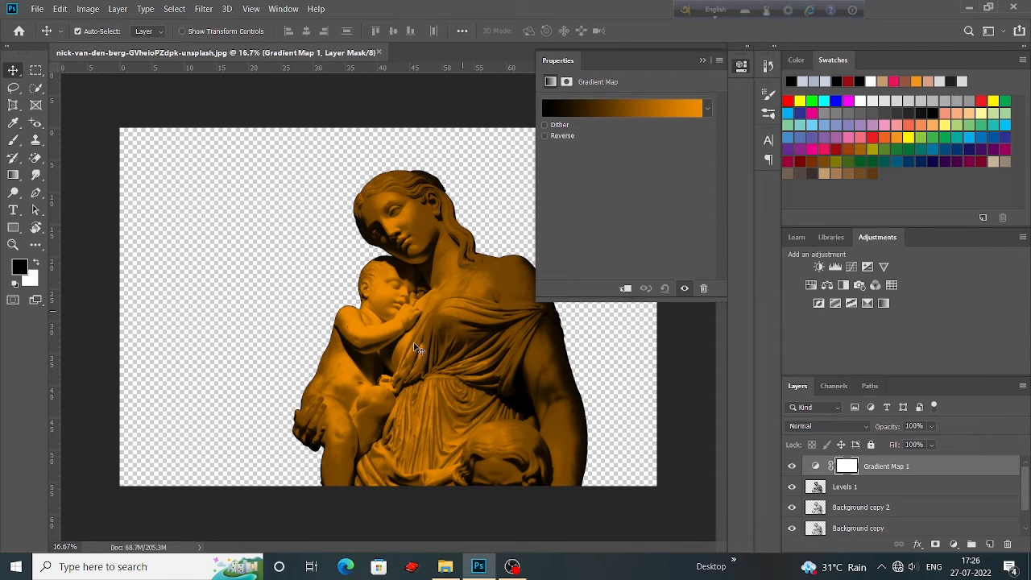
left_click(574, 113)
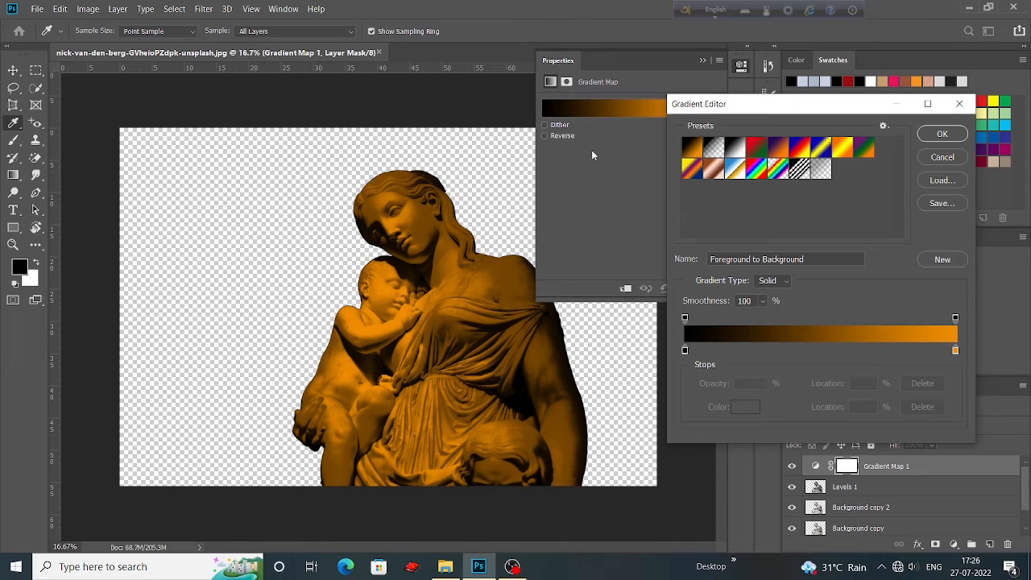
left_click(685, 350)
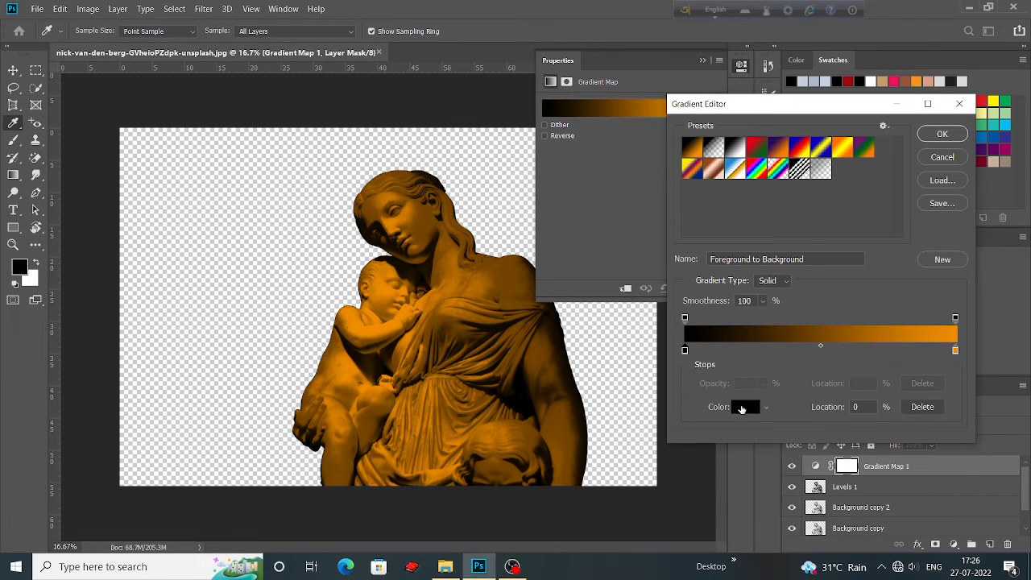
left_click(742, 408)
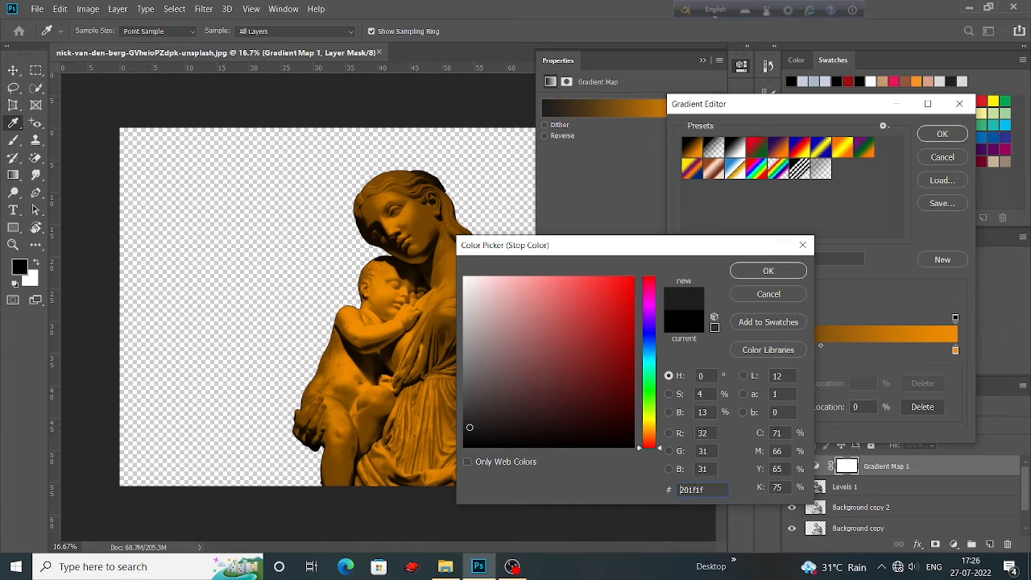
left_click(468, 429)
left_click(767, 272)
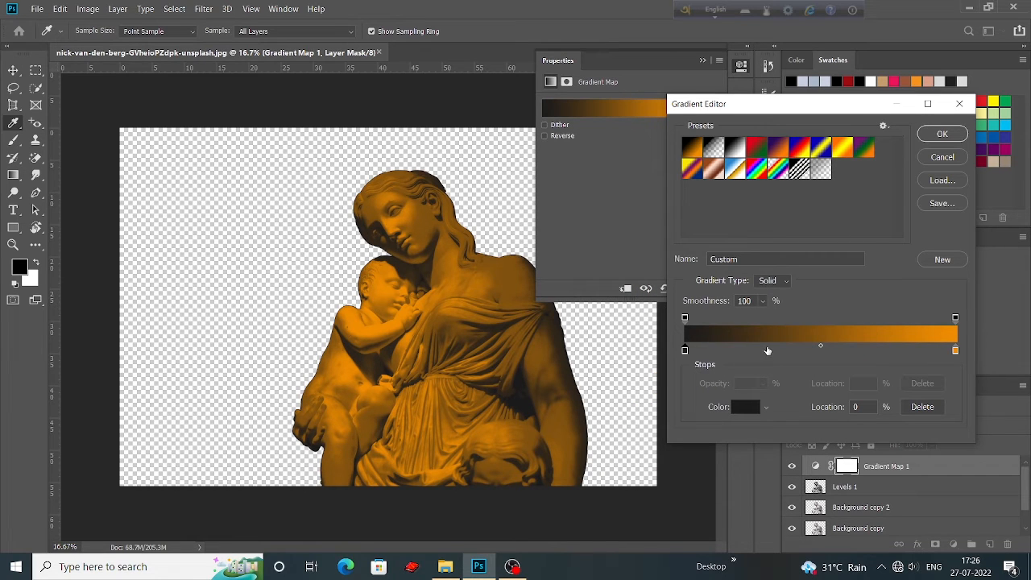
Step: Add a colour stop at 30% in the gradient and set it to dark brown 402c19
left_click(768, 351)
left_click(745, 408)
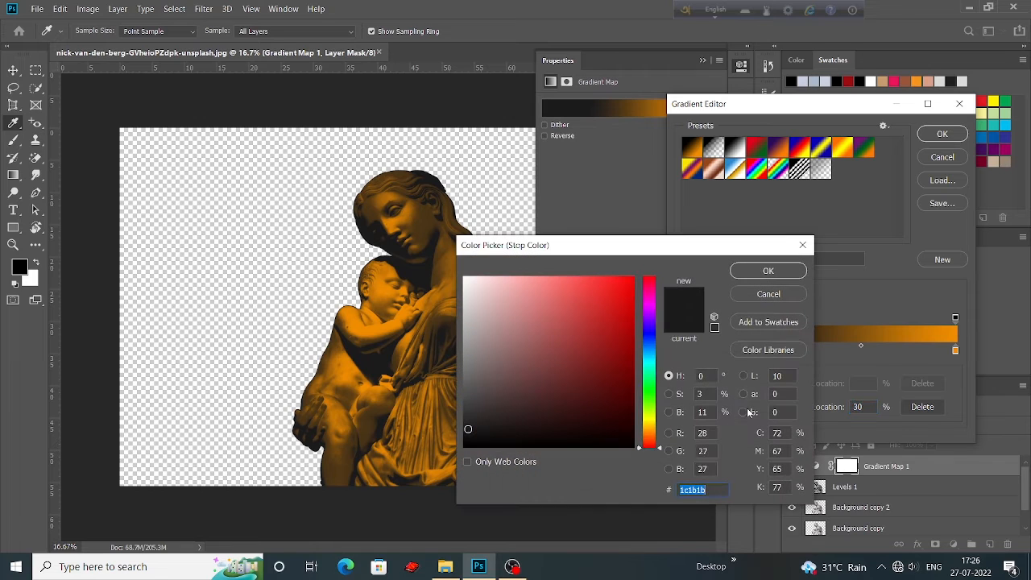
left_click_drag(655, 449, 655, 439)
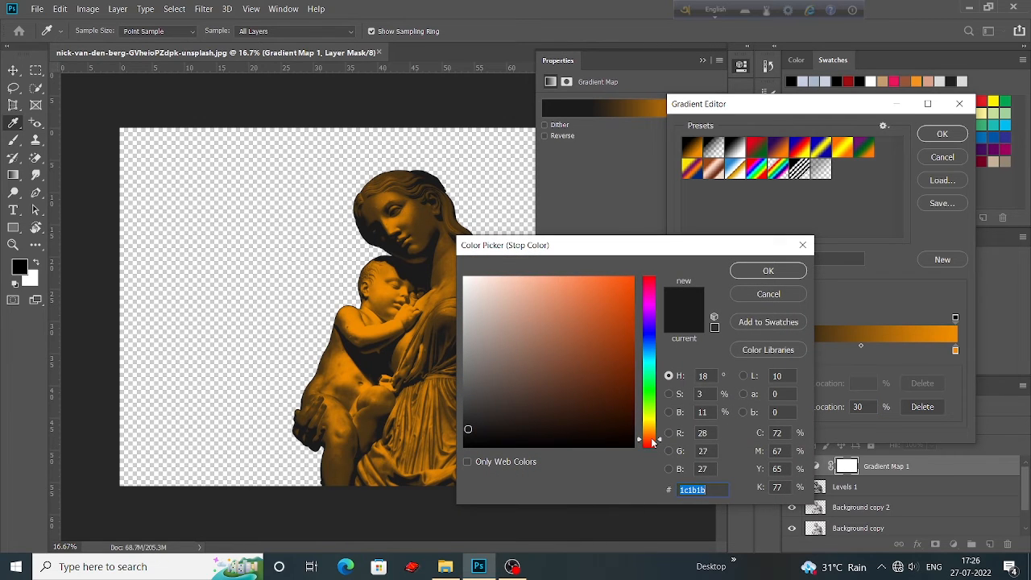
left_click_drag(542, 408, 526, 401)
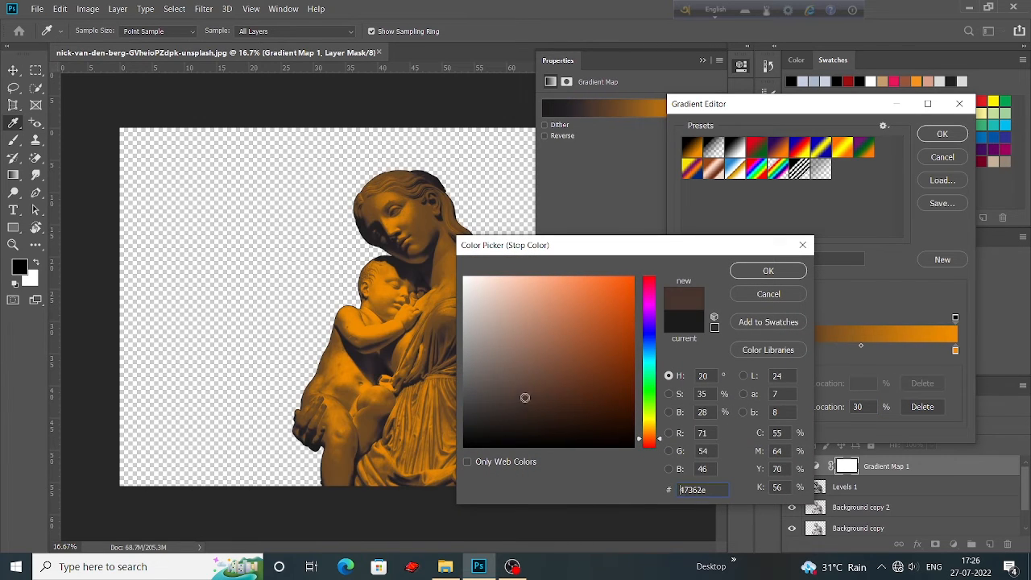
left_click_drag(659, 443, 658, 434)
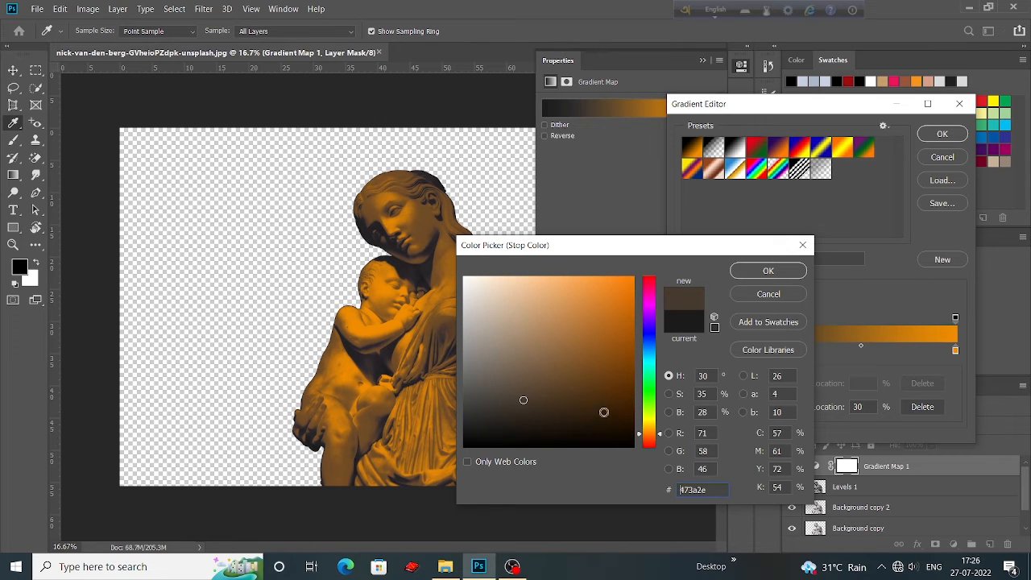
mouse_move(604, 413)
left_mouse_down()
mouse_move(617, 417)
mouse_move(568, 405)
left_mouse_up()
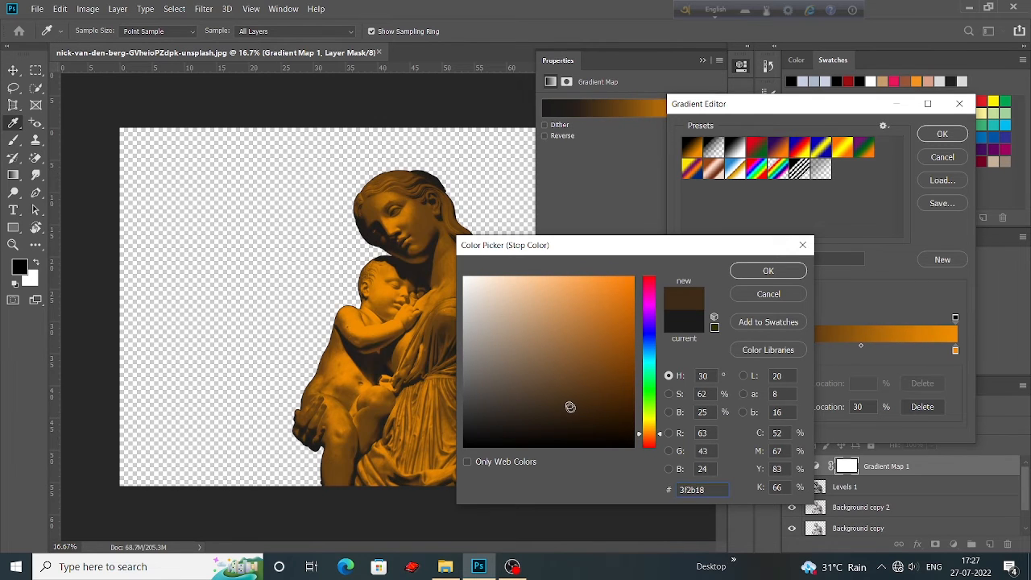
left_click_drag(647, 250, 435, 251)
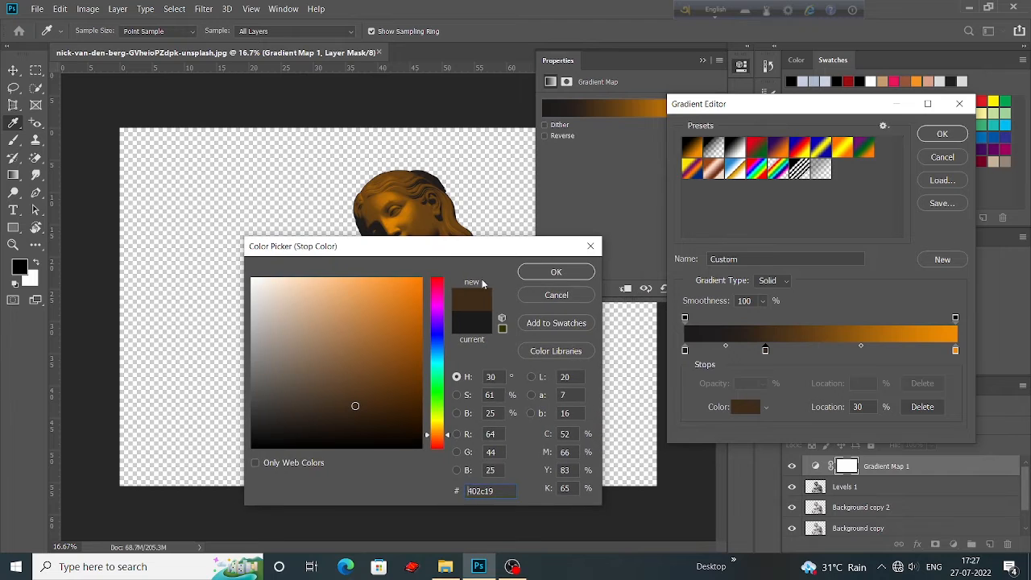
left_click(543, 276)
Step: Add a colour stop at 65% in the gradient and set it to an amber brown close to 915d03
left_click(862, 349)
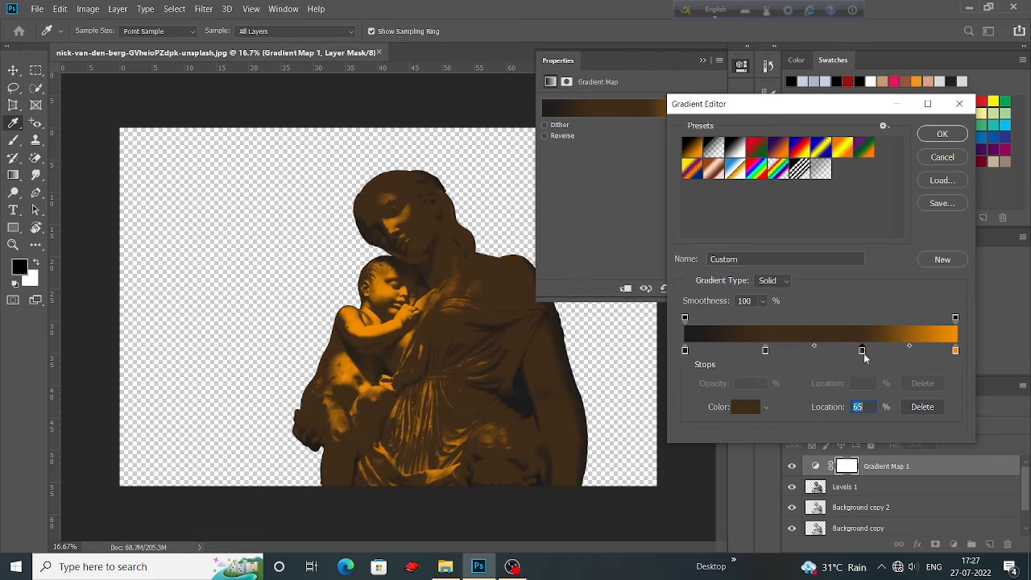
left_click(738, 408)
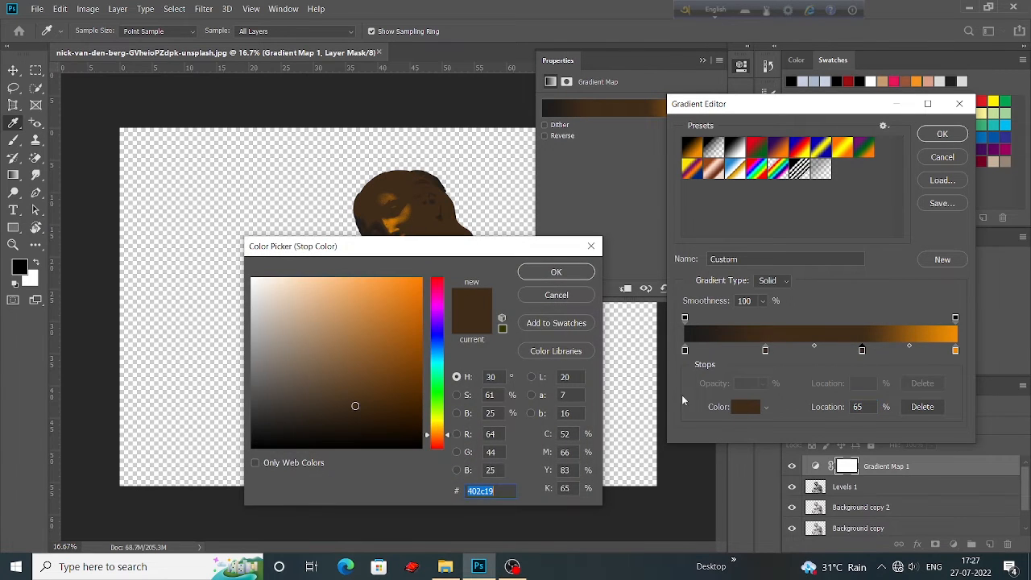
left_click(387, 329)
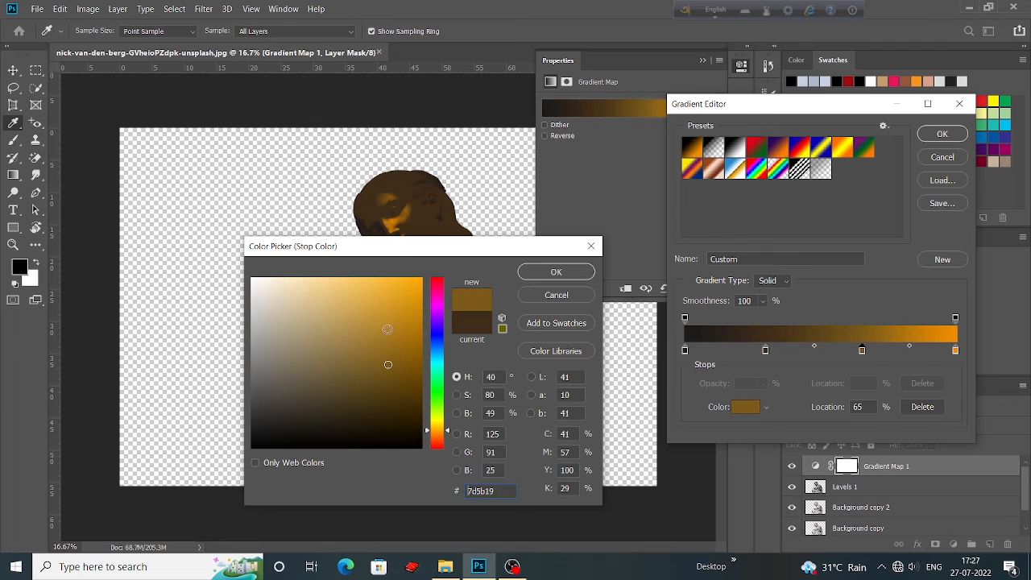
left_click_drag(401, 249, 603, 282)
left_click(667, 369)
left_click(667, 369)
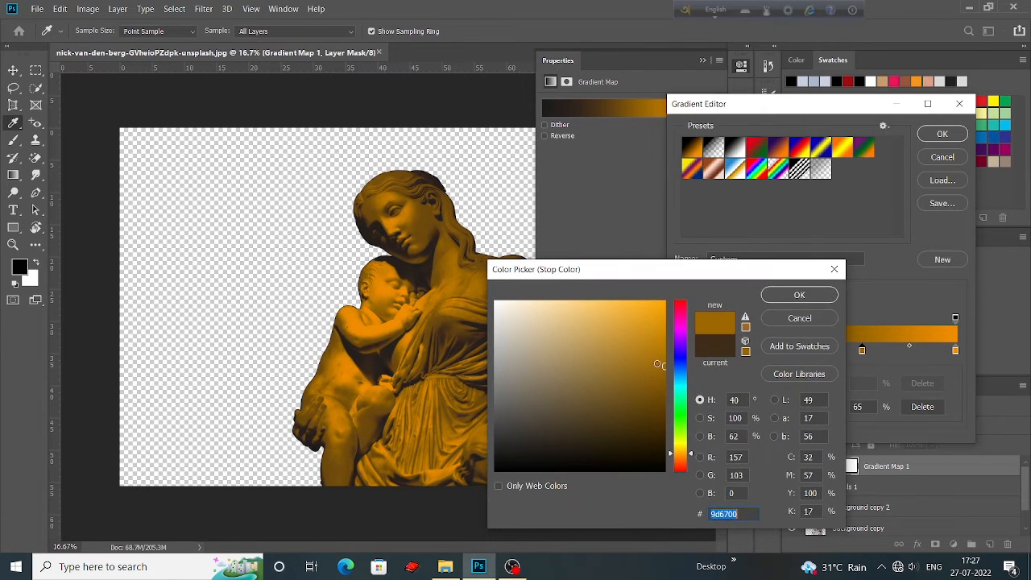
left_click(668, 359)
left_click_drag(669, 358, 665, 365)
left_click_drag(685, 466, 690, 457)
left_click_drag(652, 269, 476, 276)
left_click_drag(483, 382, 486, 377)
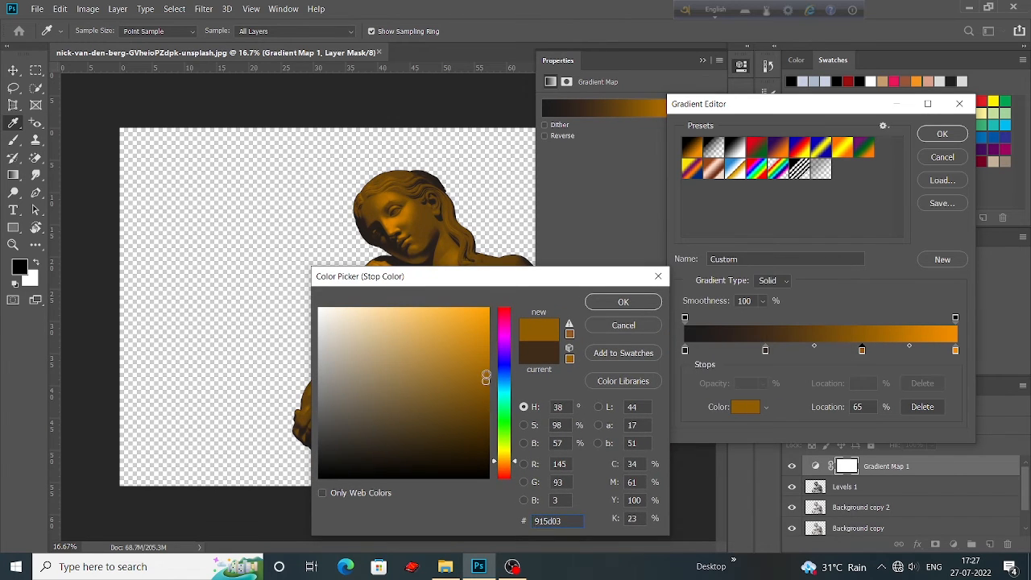
left_click(631, 304)
Step: Change the gradient's end stop at 100% from orange to a bright golden yellow
left_click(955, 351)
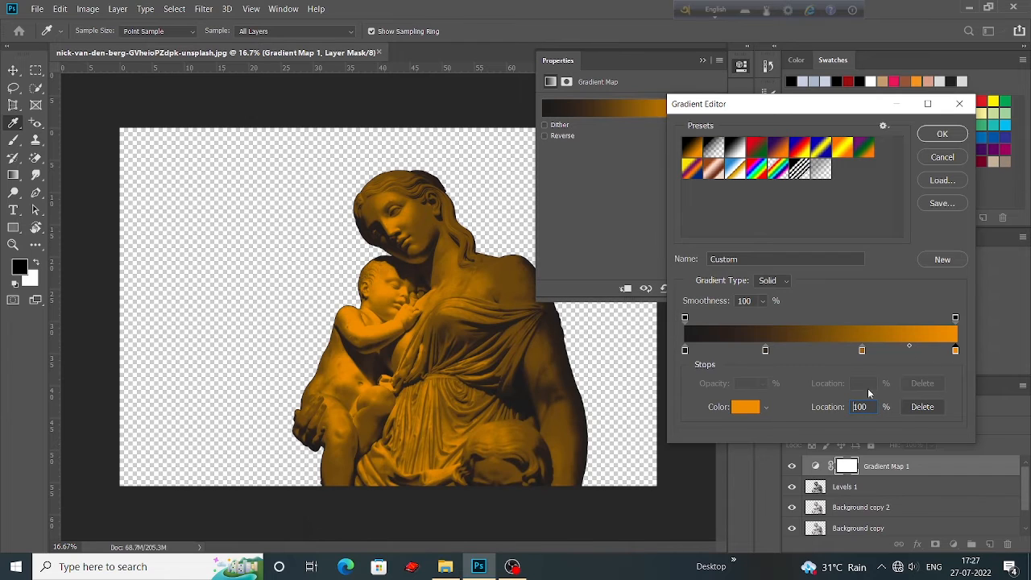
left_click(746, 407)
left_click_drag(505, 464, 505, 460)
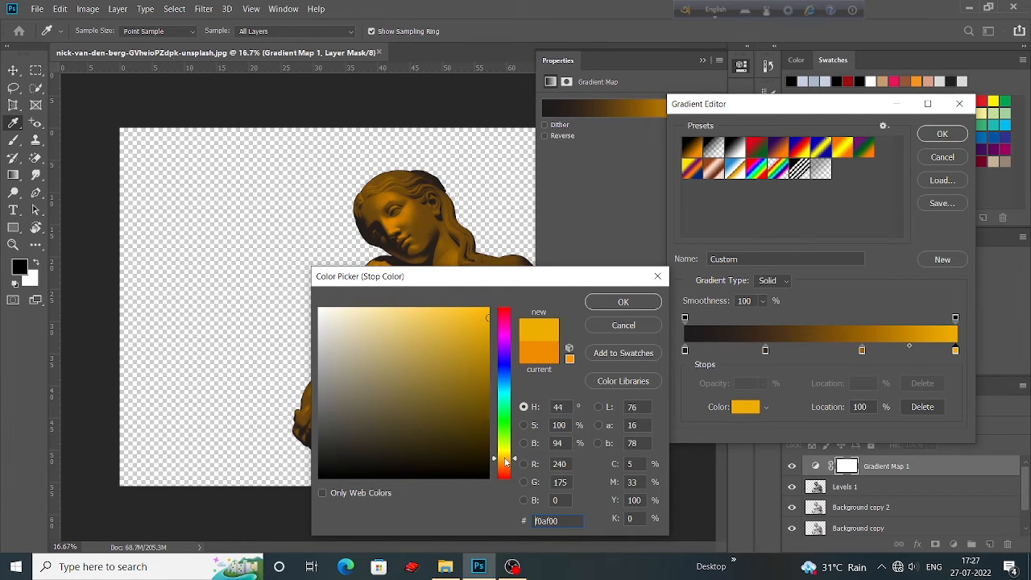
left_click_drag(456, 284, 641, 259)
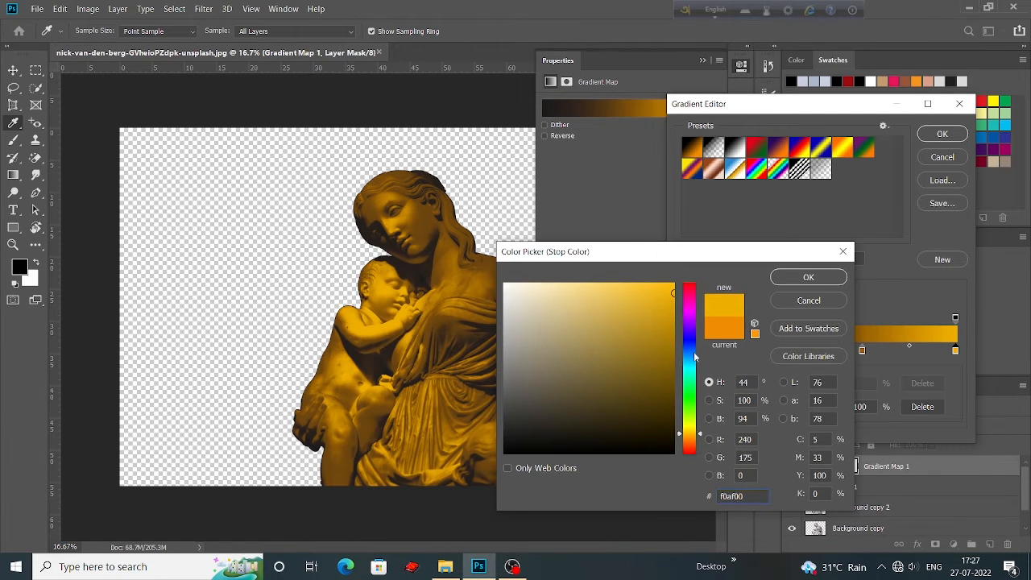
left_click(672, 292)
left_click_drag(698, 433, 700, 431)
left_click_drag(640, 260, 558, 297)
left_click(709, 317)
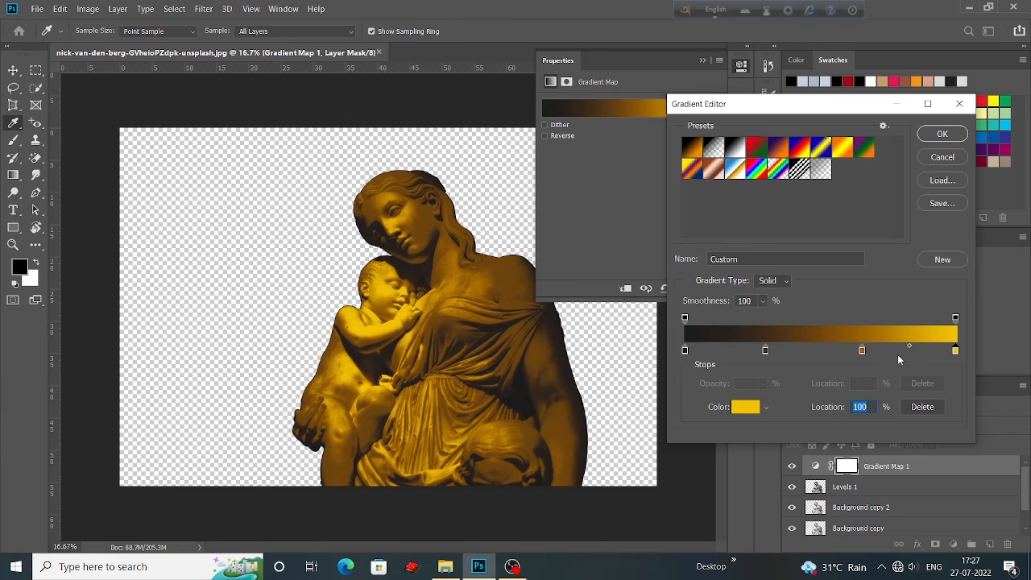
Step: Move the golden end stop to 89%, shift the amber stop near the gradient's middle, fine-tune the dark brown stop, and apply the gradient
left_click_drag(955, 352, 940, 352)
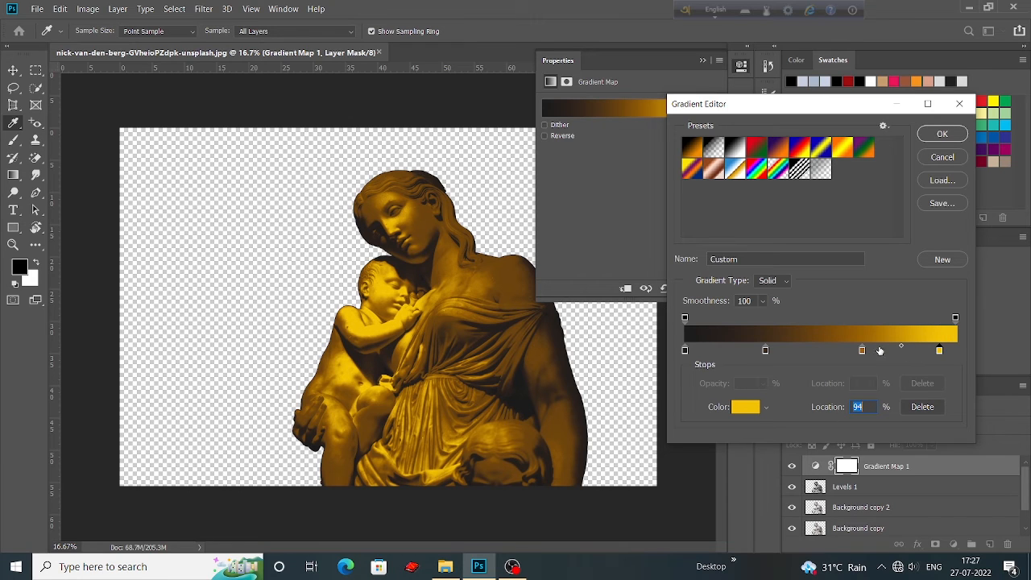
left_click_drag(862, 351, 871, 351)
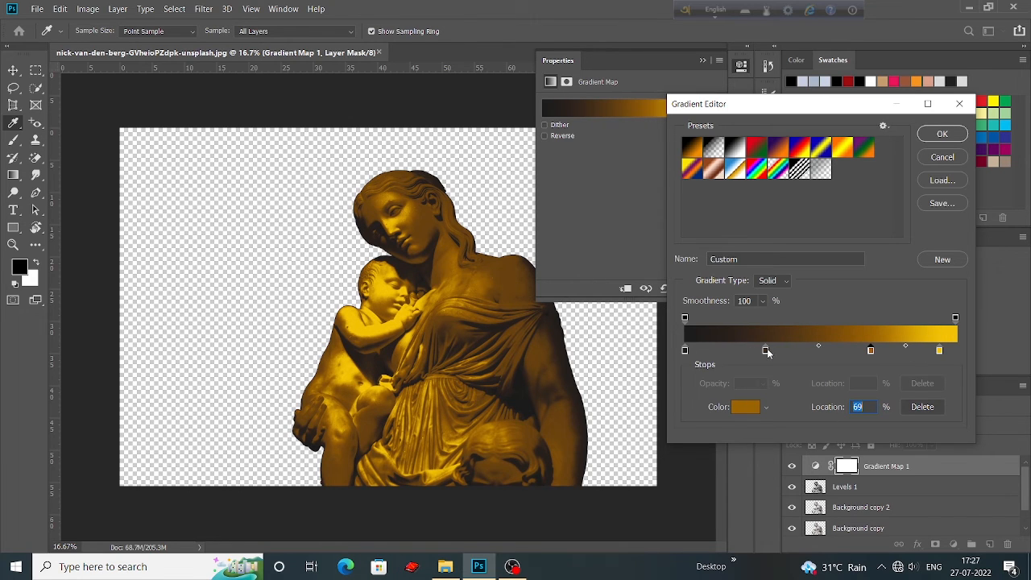
left_click_drag(766, 352, 757, 352)
left_click_drag(858, 352, 815, 373)
left_click_drag(870, 351, 835, 352)
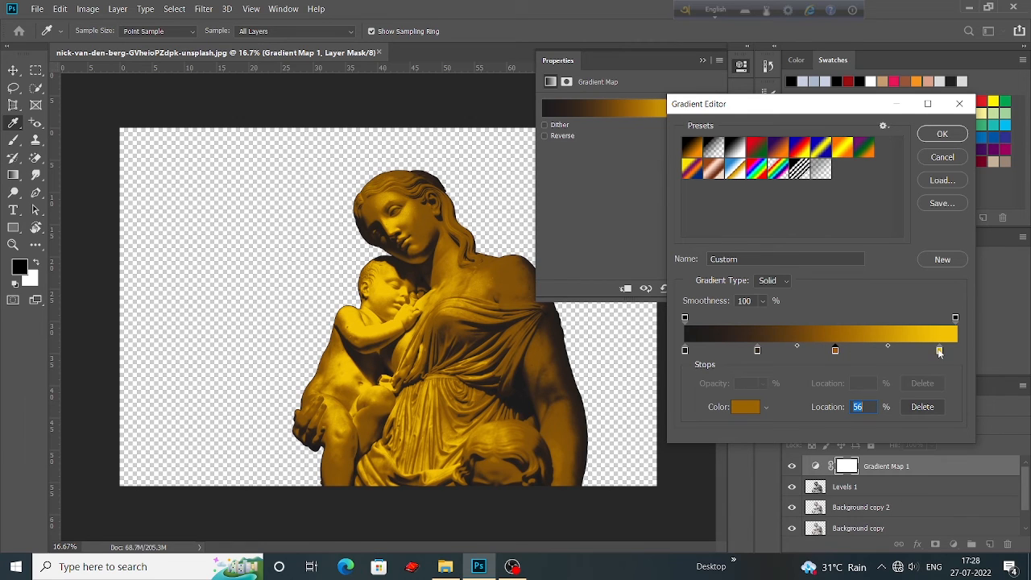
left_click_drag(939, 352, 925, 352)
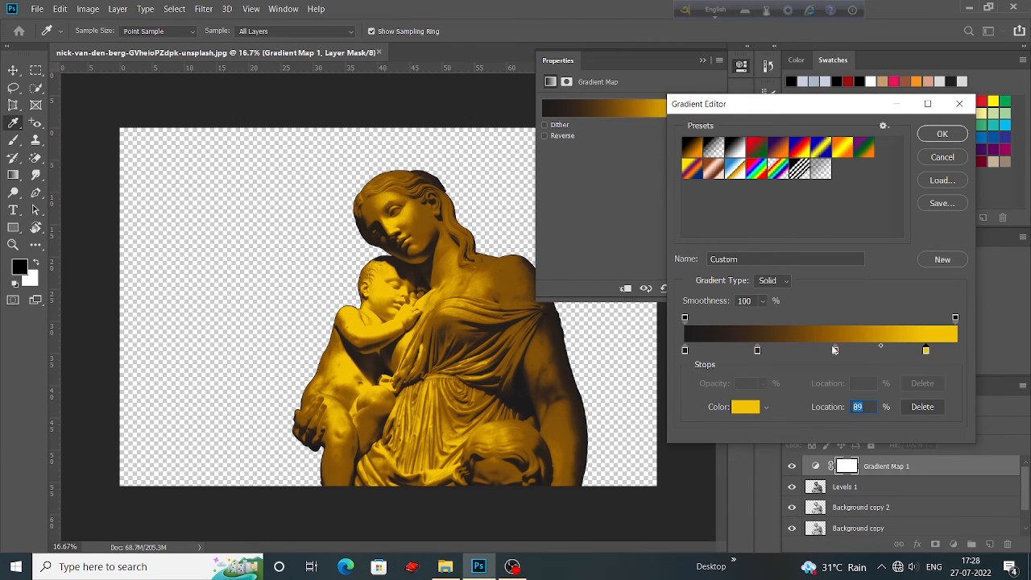
left_click_drag(834, 350, 830, 352)
left_click_drag(759, 351, 766, 351)
left_click(942, 134)
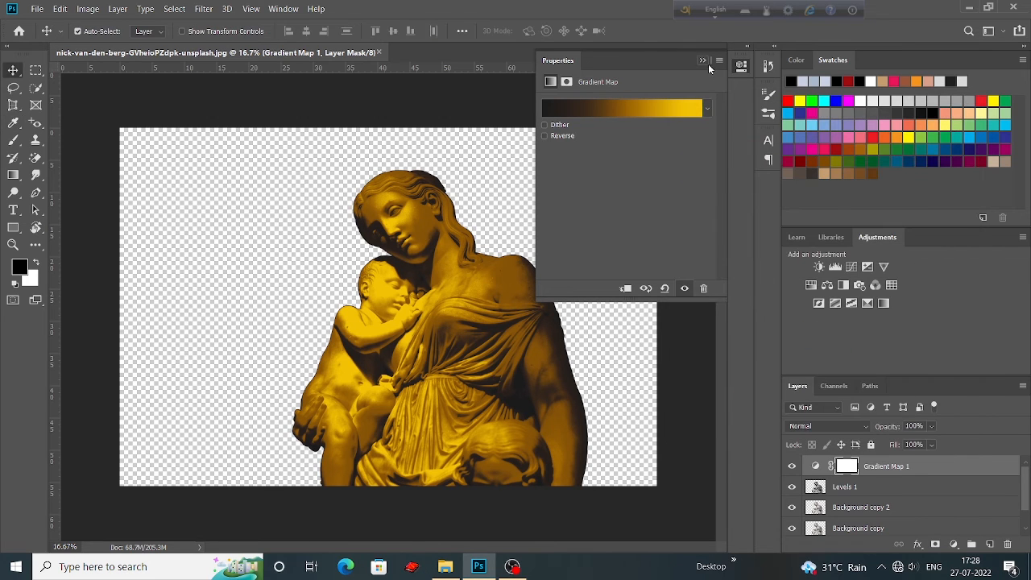
left_click(703, 60)
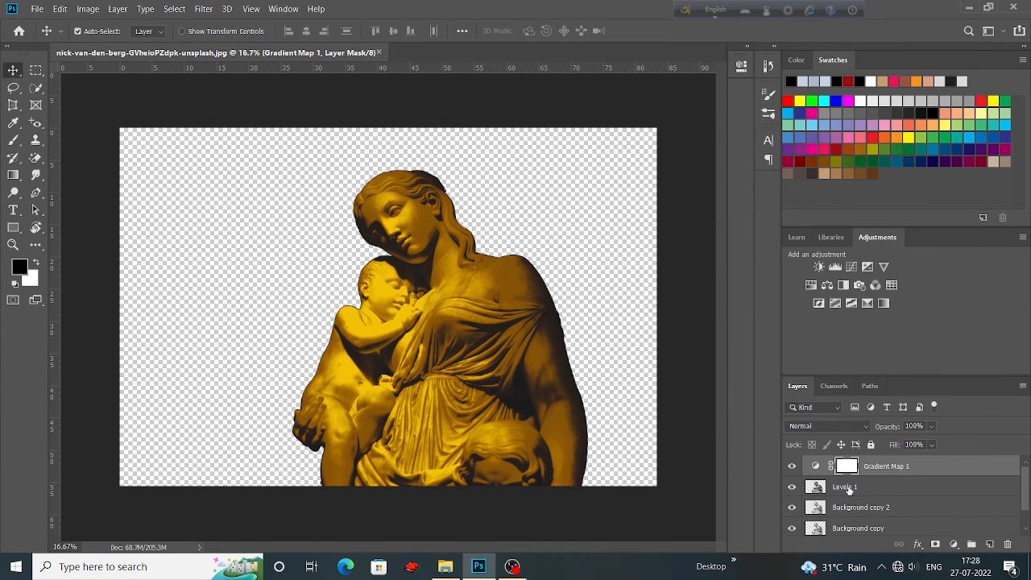
Step: Merge the Gradient Map 1 adjustment with the Levels 1 layer
left_click(868, 489, "shift")
right_click(868, 476)
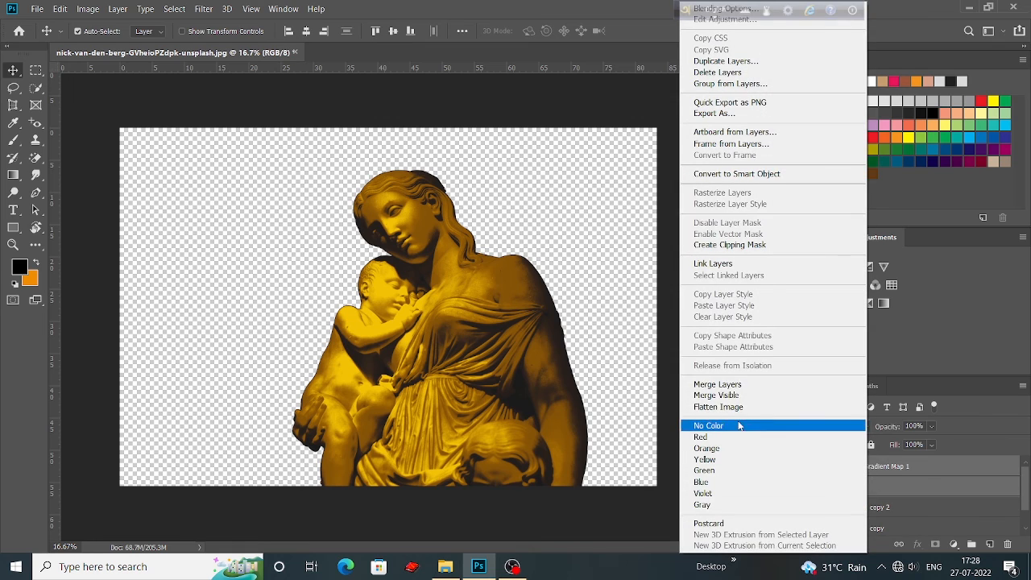
left_click(738, 385)
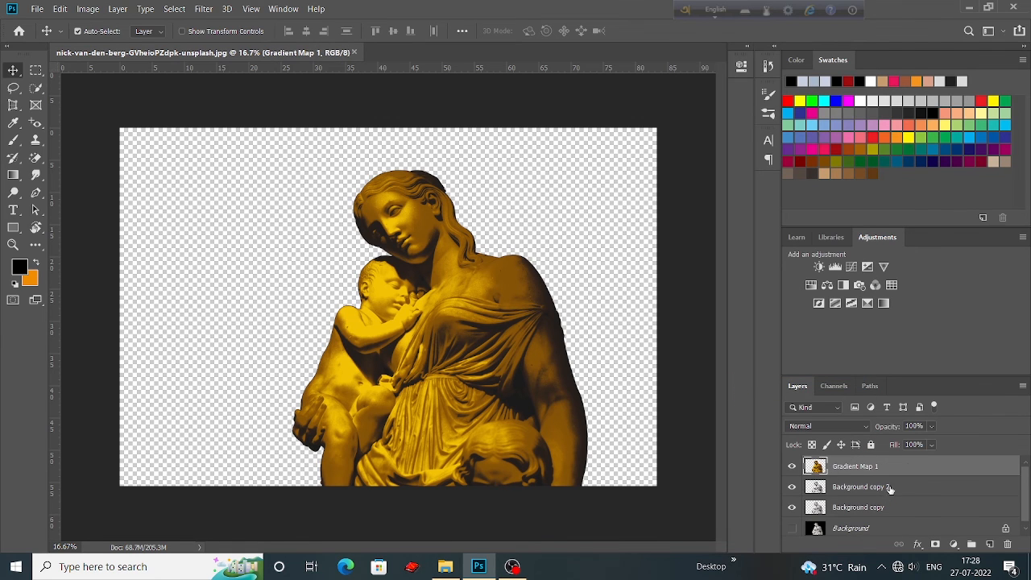
Step: Show the Background layer and toggle the merged Gradient Map 1 layer off and on to compare the golden statue with the original
left_click(792, 525)
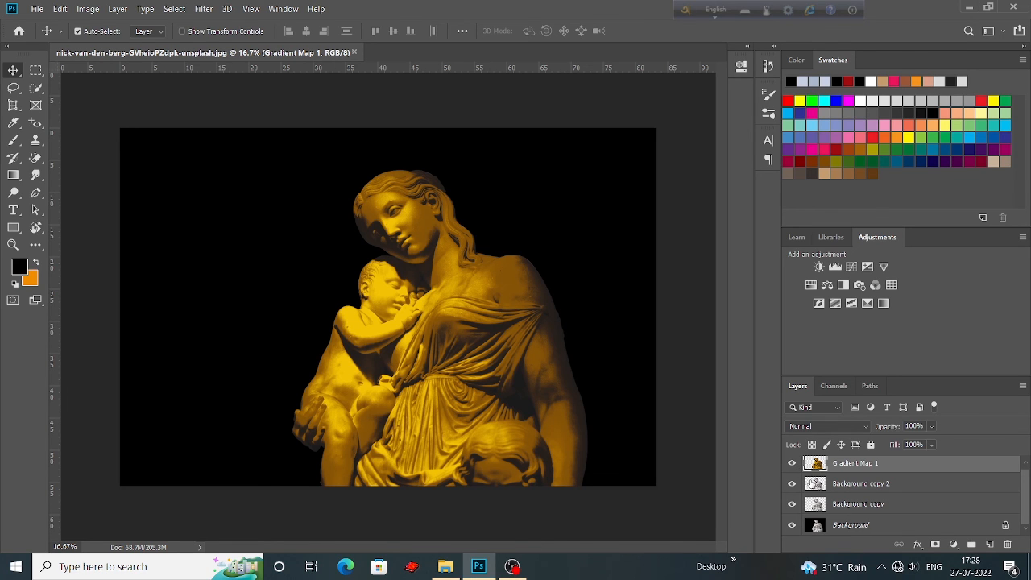
left_click(793, 463)
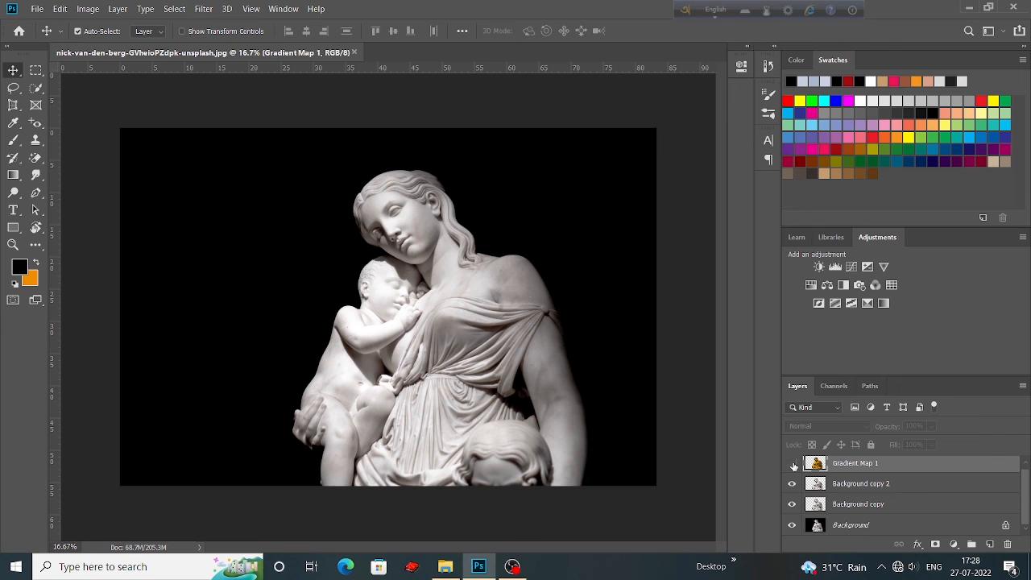
left_click(793, 464)
left_click(793, 464)
left_click(792, 464)
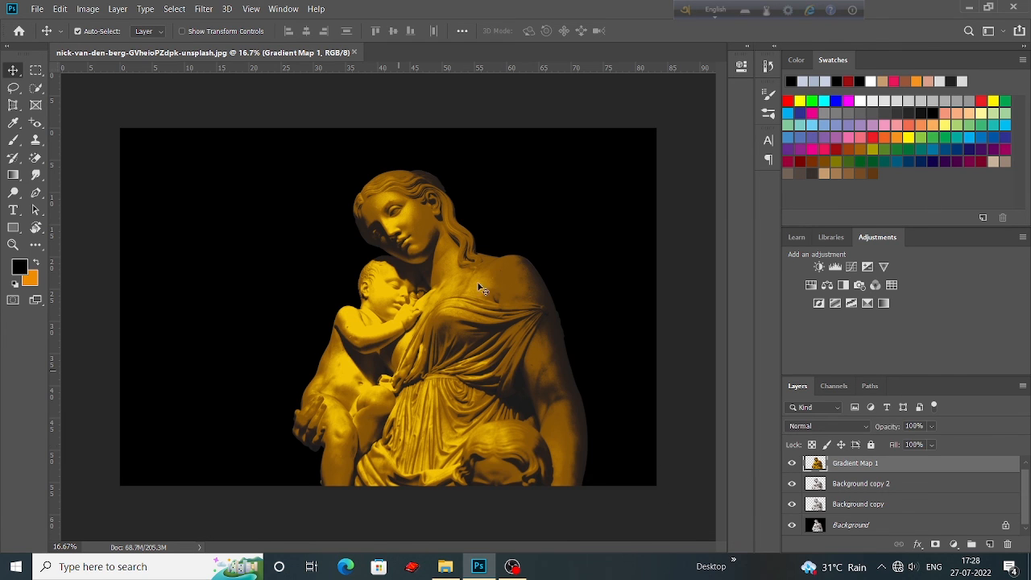